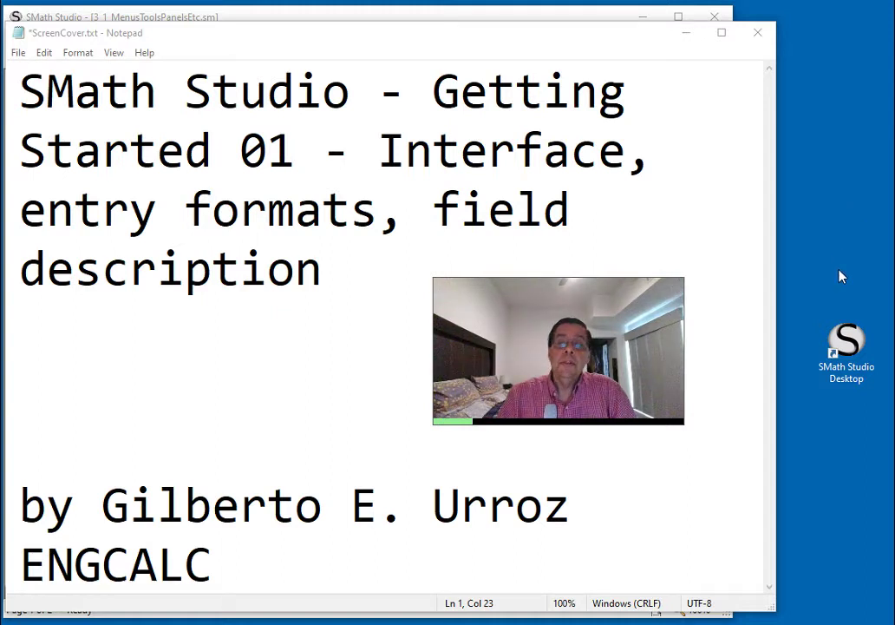
- Launch SMath Studio and browse its Insert, Calculation, Pages and Help menus
left_click(828, 344)
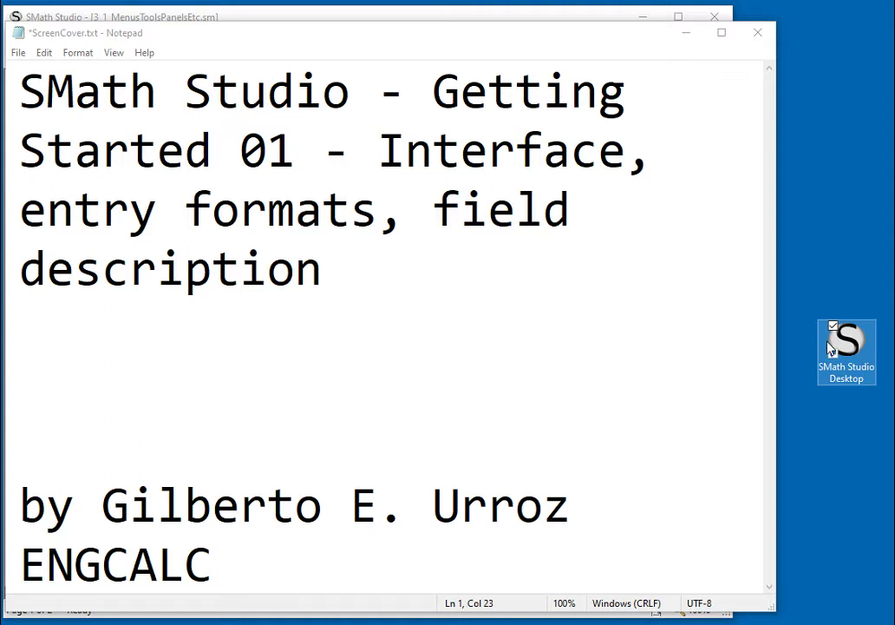
double_click(831, 347)
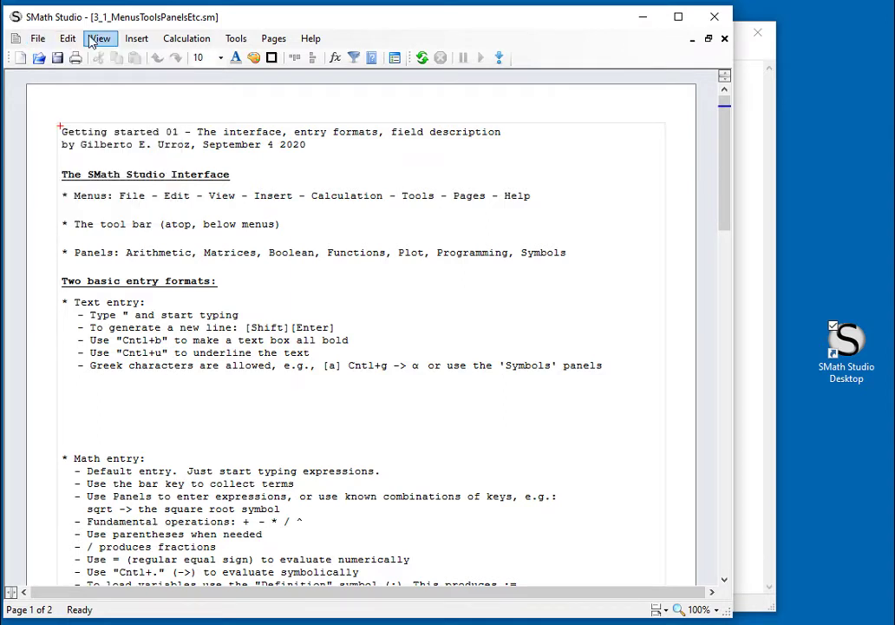
left_click(139, 42)
left_click(139, 42)
left_click(187, 41)
left_click(187, 43)
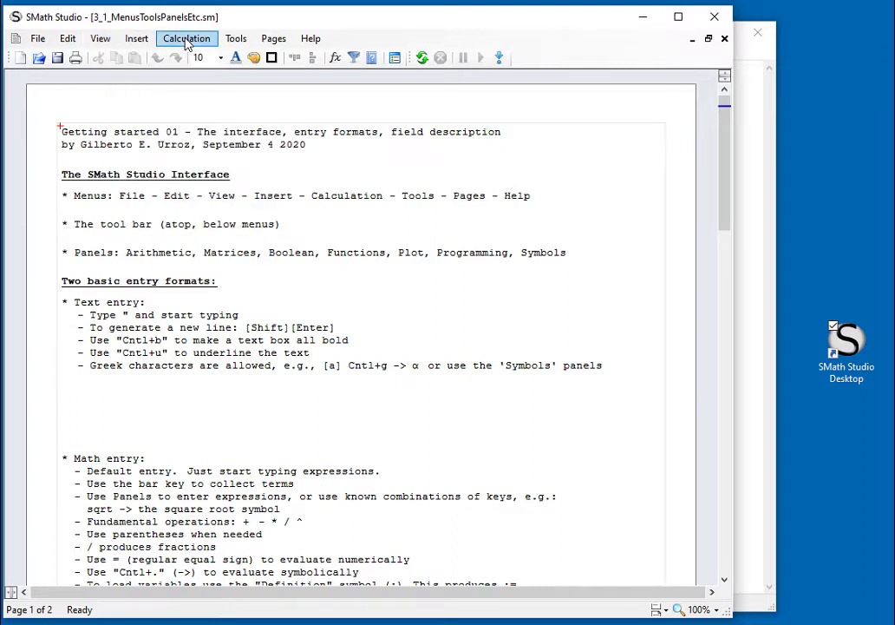
left_click(269, 41)
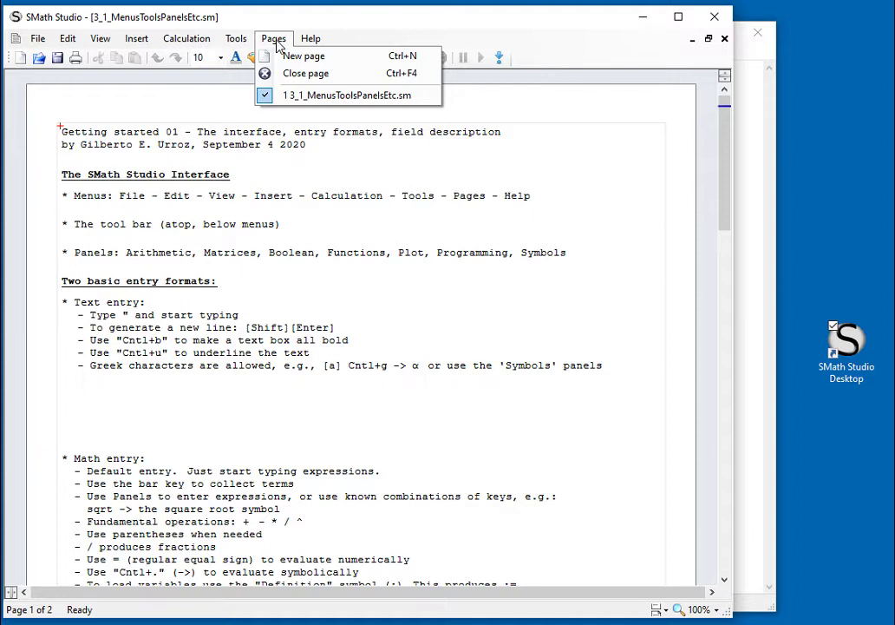
left_click(276, 43)
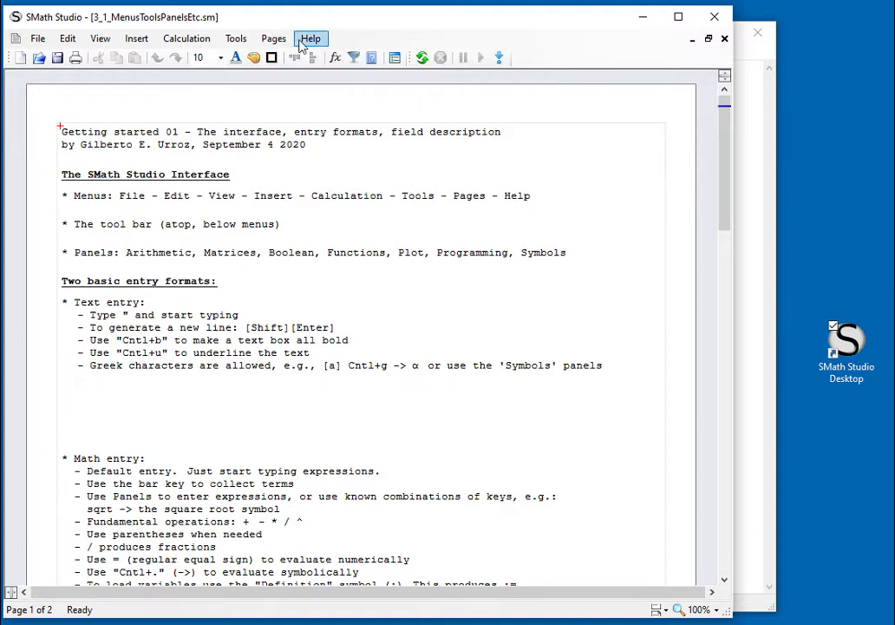
left_click(607, 210)
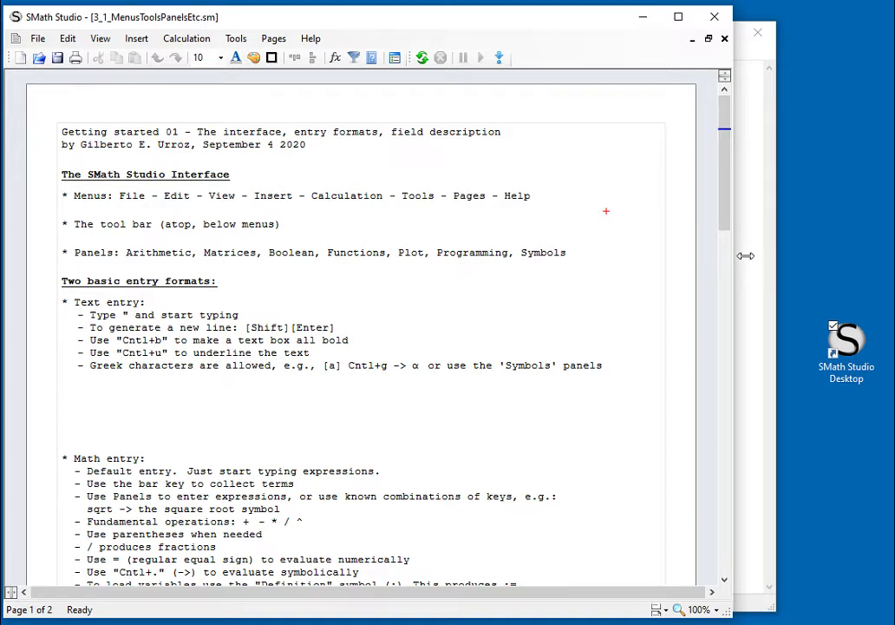
- Show the palette side panel, widen the window, and scroll down to the Definition (:=) note
left_click(394, 58)
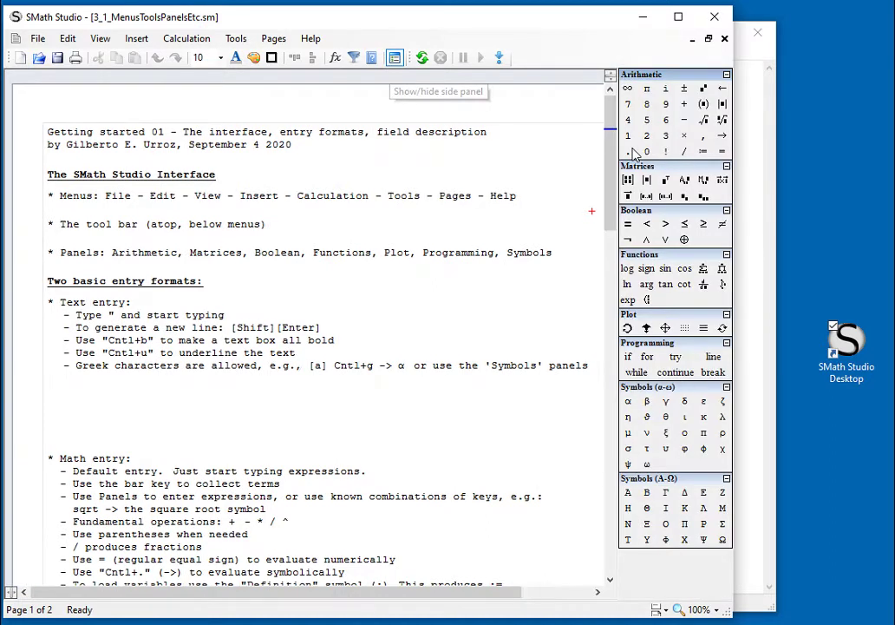
left_click_drag(739, 117, 835, 128)
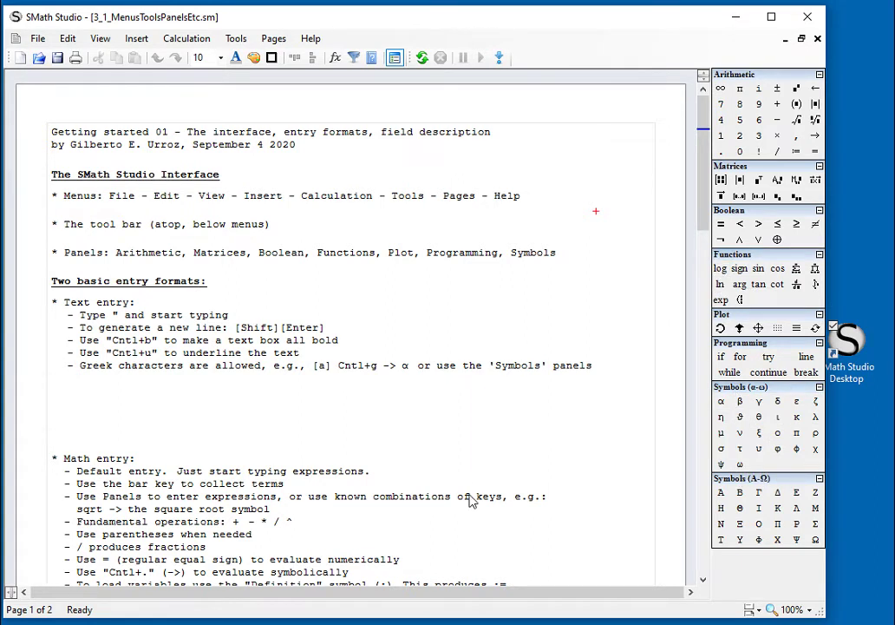
left_click(703, 580)
left_click(703, 581)
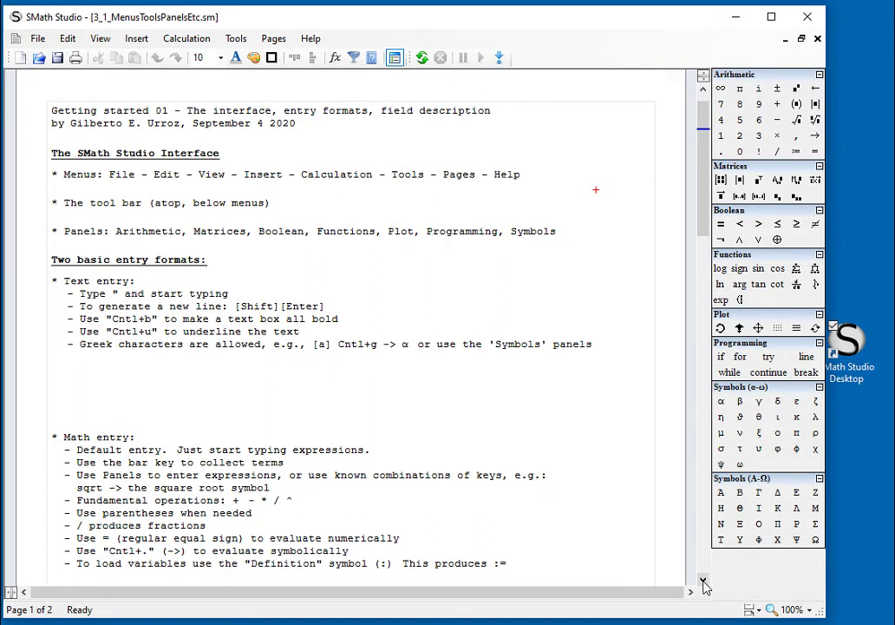
left_click(703, 580)
left_click(703, 581)
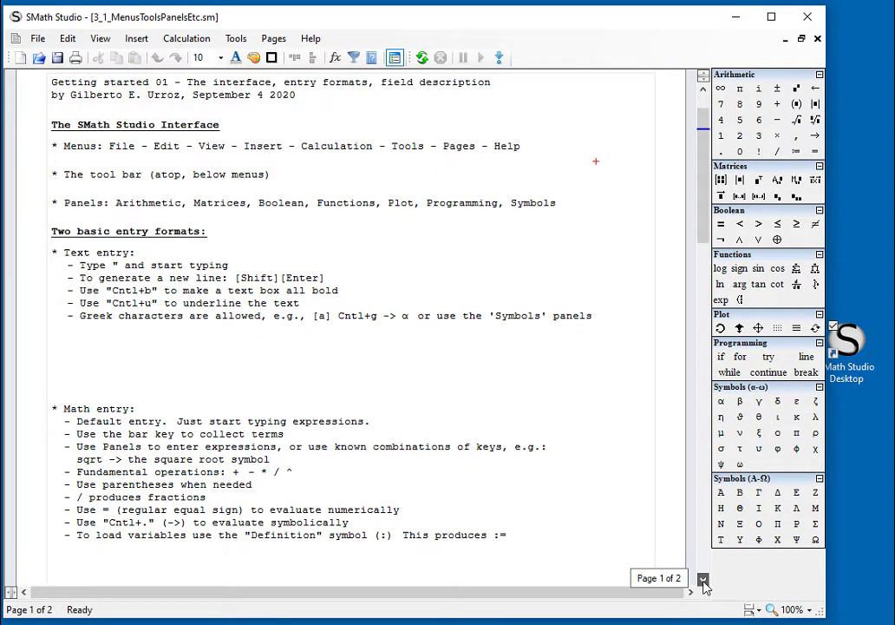
left_click(704, 582)
left_click(704, 582)
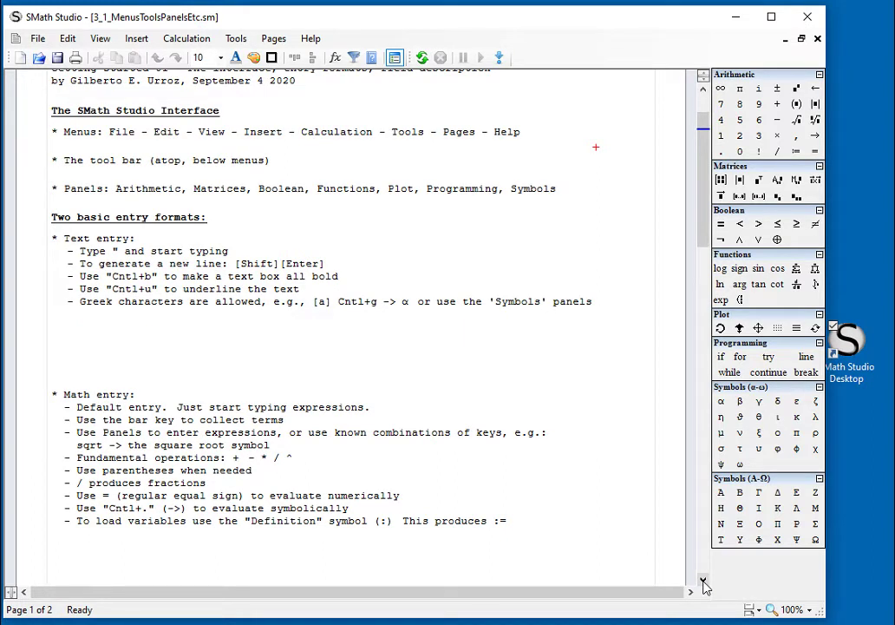
- Add the text line 'This is an assignment for my physics class.' below the text-entry notes
left_click(72, 336)
type("\"This is an assignment for")
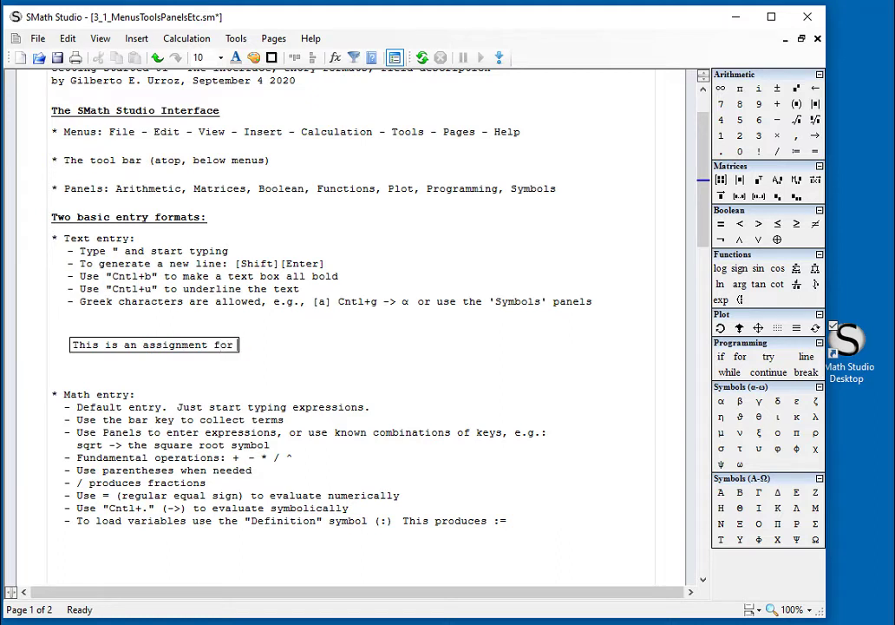
type(" my physics")
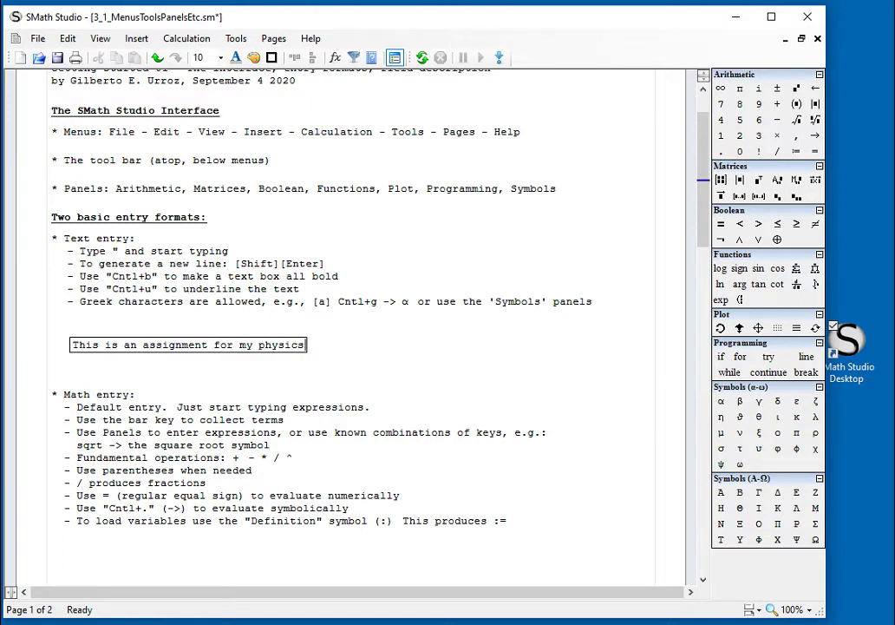
type(" class.")
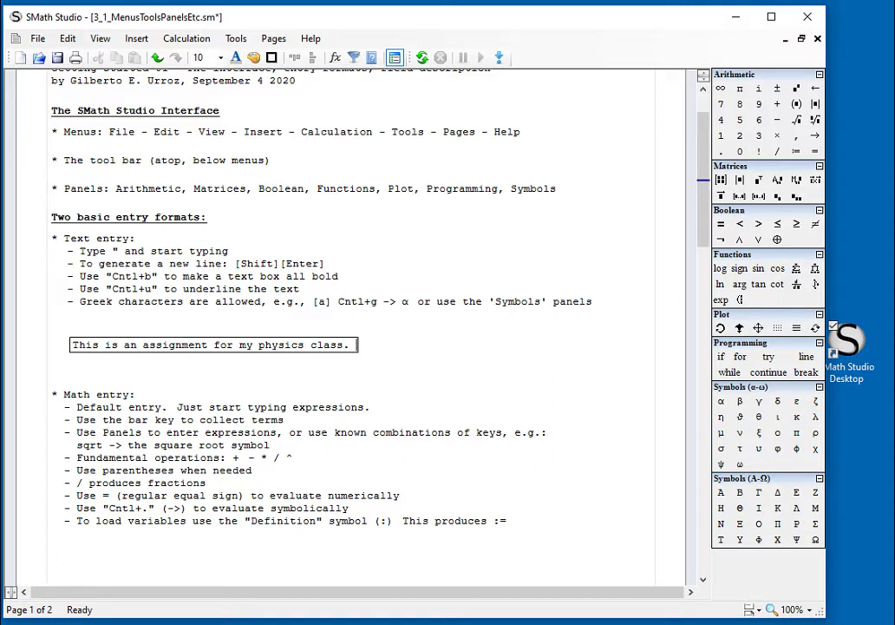
- Select the physics-class sentence and try bold formatting on it
left_click(375, 358)
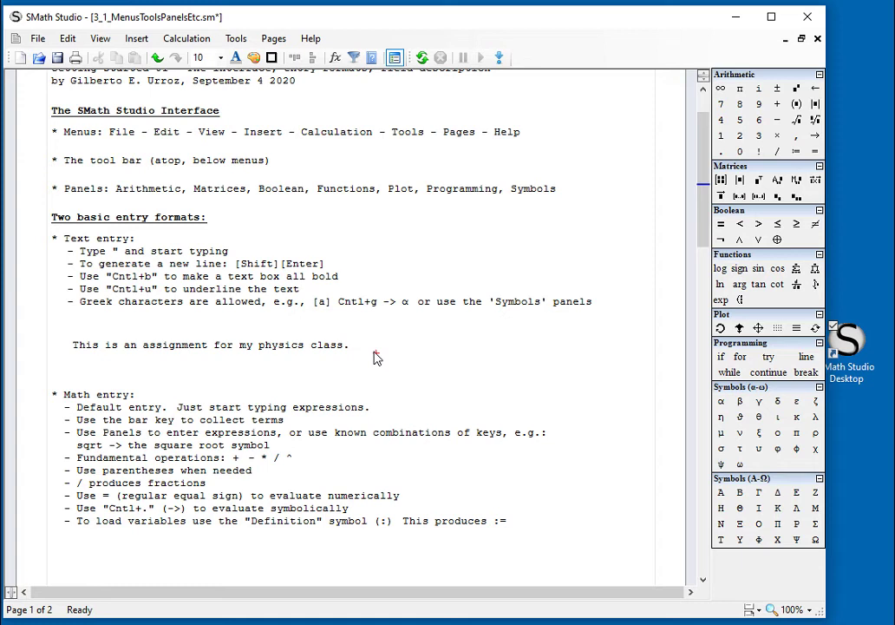
left_click_drag(386, 360, 352, 354)
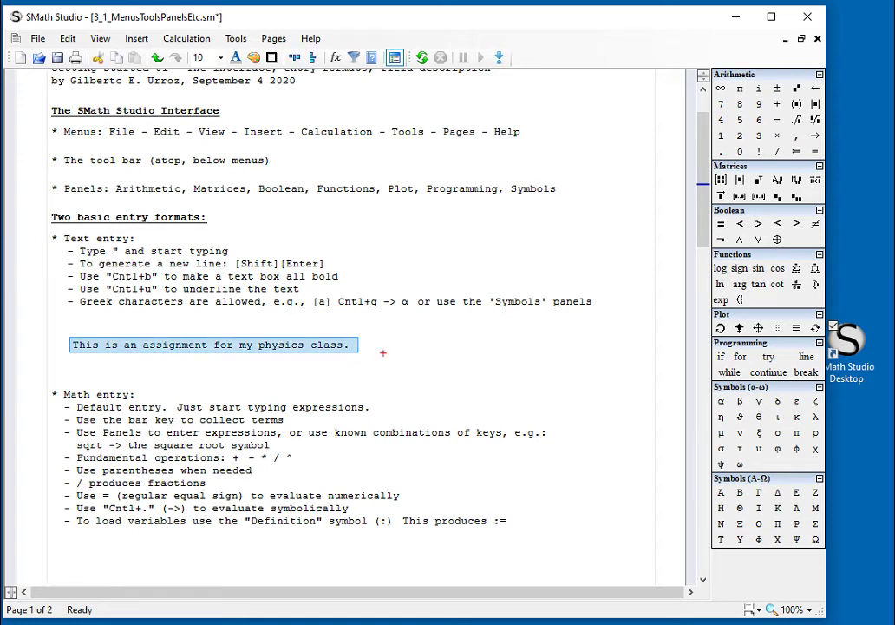
key("ctrl+b")
left_click(358, 351)
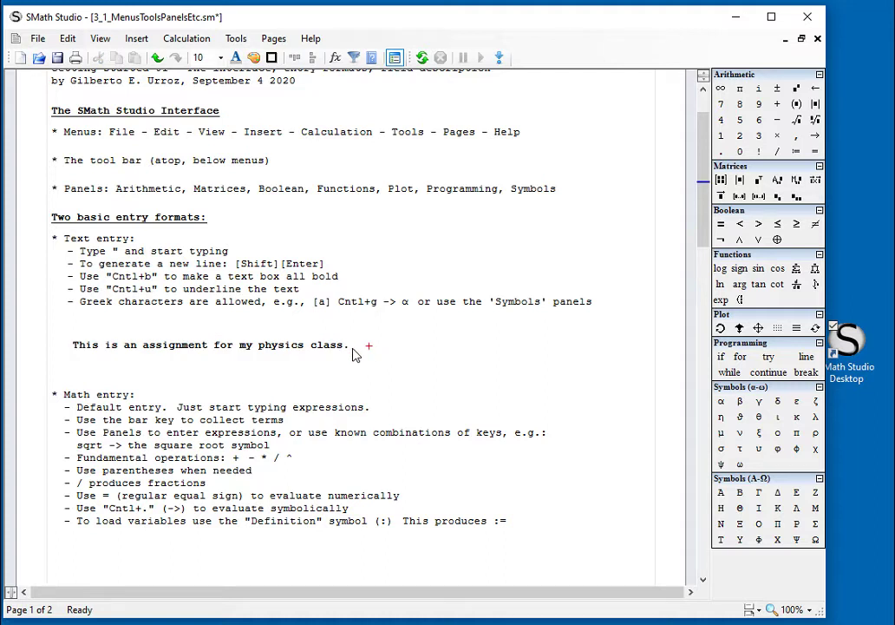
left_click_drag(405, 368, 348, 350)
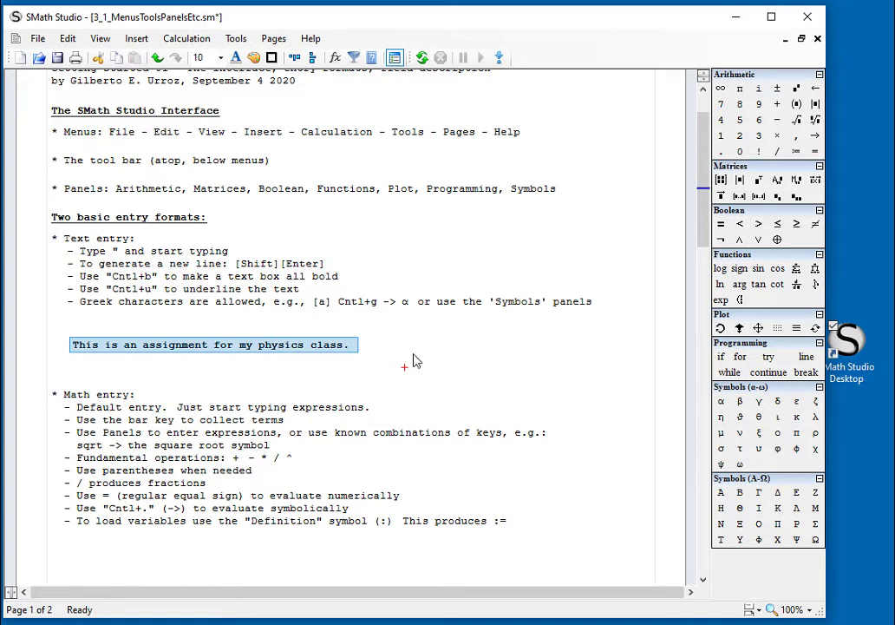
left_click(410, 354)
left_click_drag(383, 359, 356, 357)
left_click(452, 367)
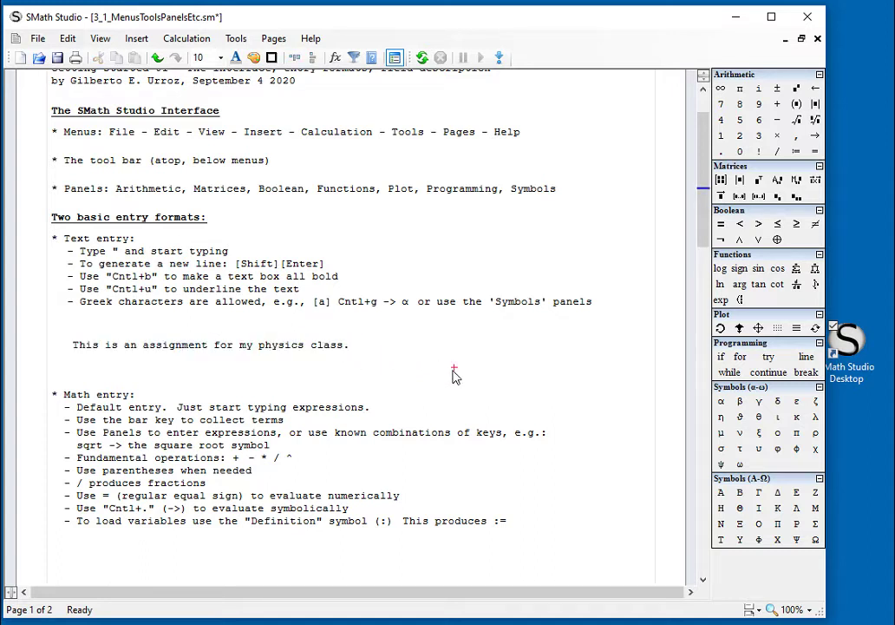
- Italicize the sentence, remove the italics again, then underline it
left_click_drag(448, 374, 356, 348)
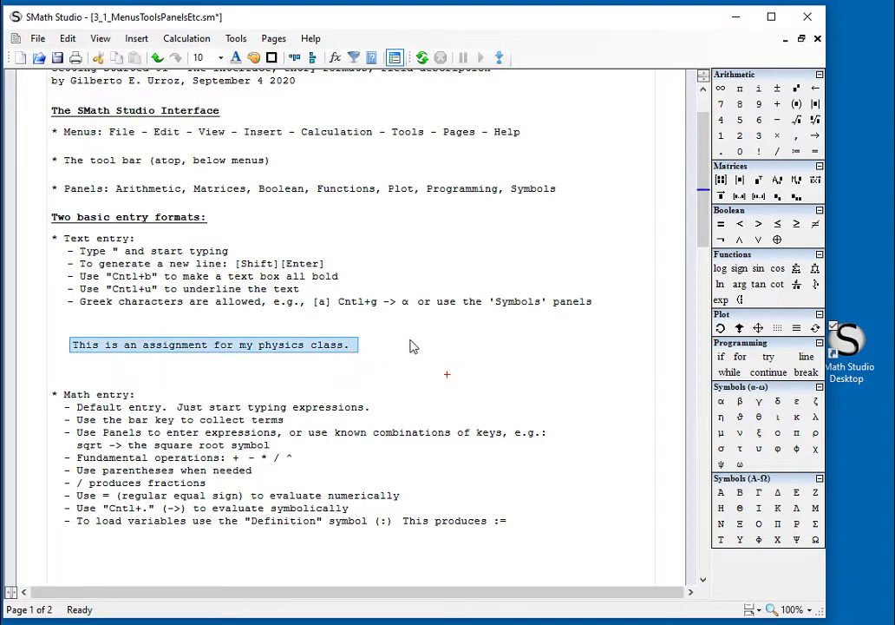
key("ctrl+i")
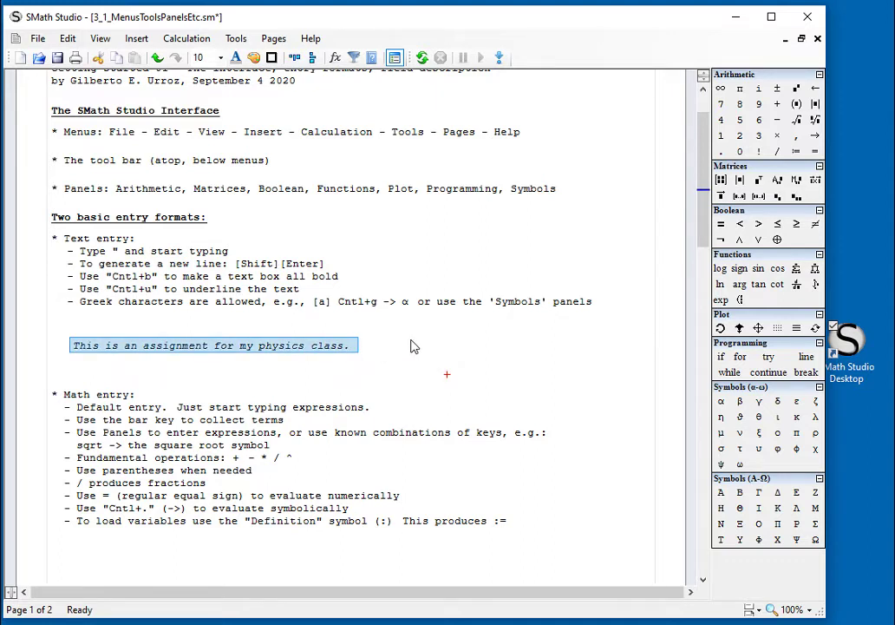
left_click(434, 357)
left_click_drag(413, 361, 354, 352)
key("ctrl+i")
left_click(425, 360)
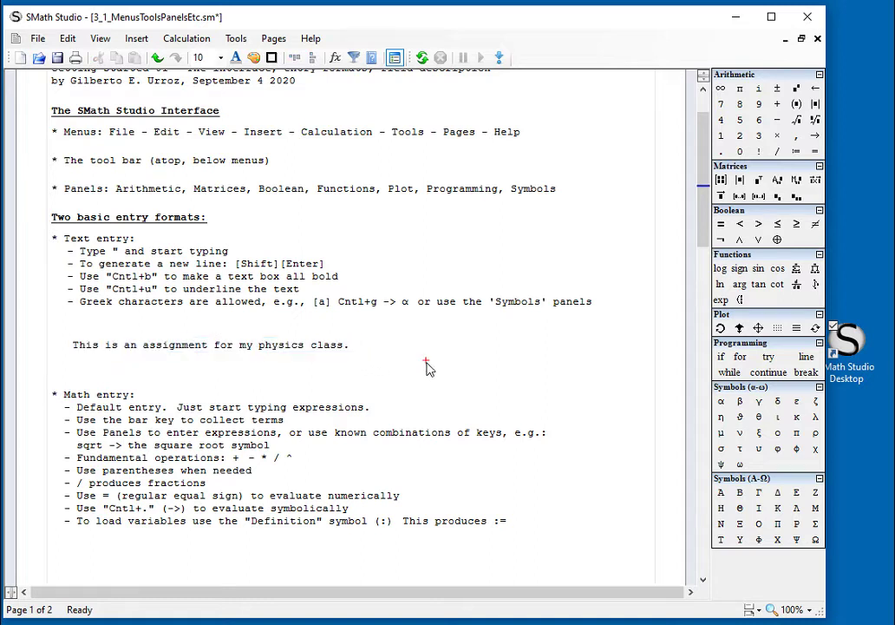
left_click_drag(426, 362, 330, 362)
key("ctrl+u")
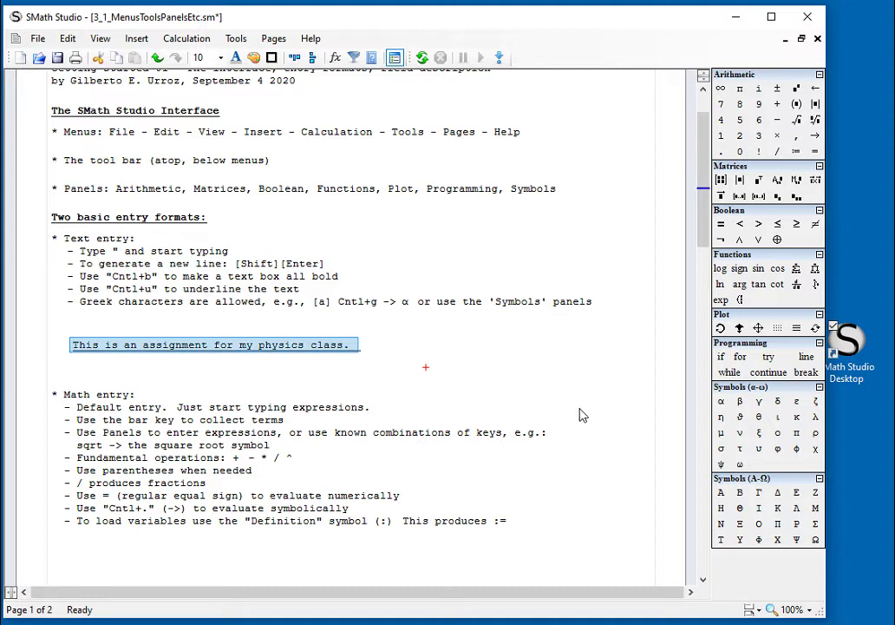
- Delete the sentence's trailing period and make the sentence bold
left_click(364, 355)
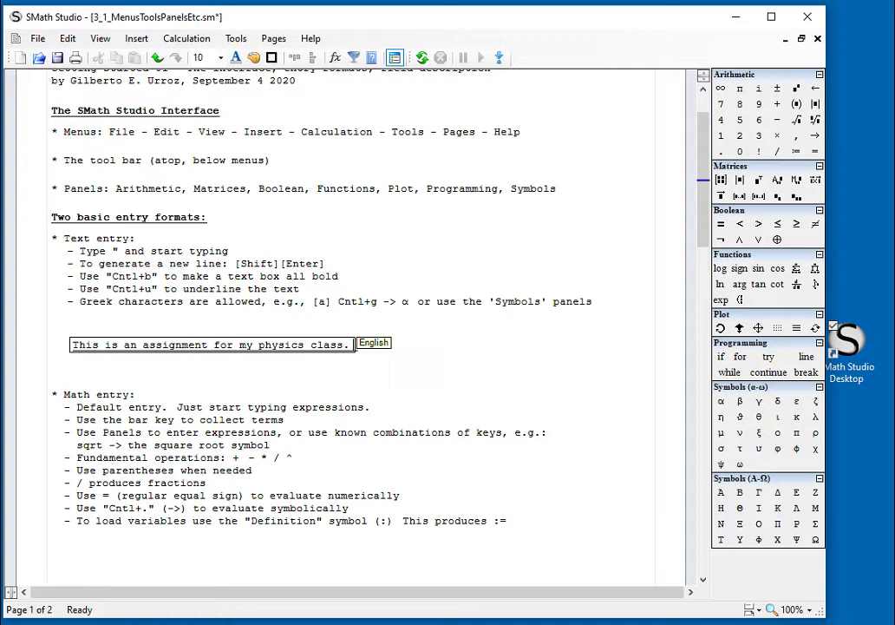
key("BackSpace")
left_click(398, 352)
left_click_drag(376, 352, 342, 345)
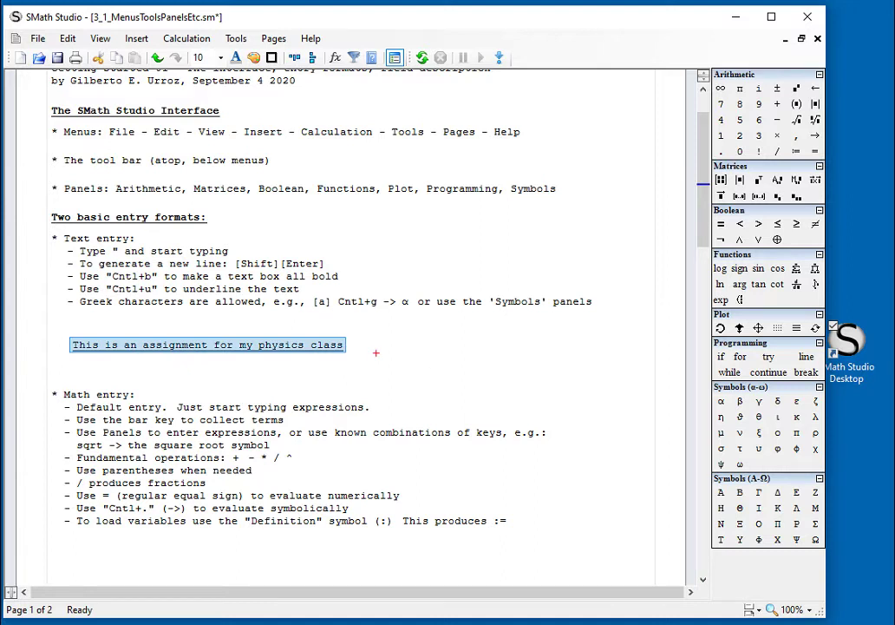
key("ctrl+b")
left_click(439, 354)
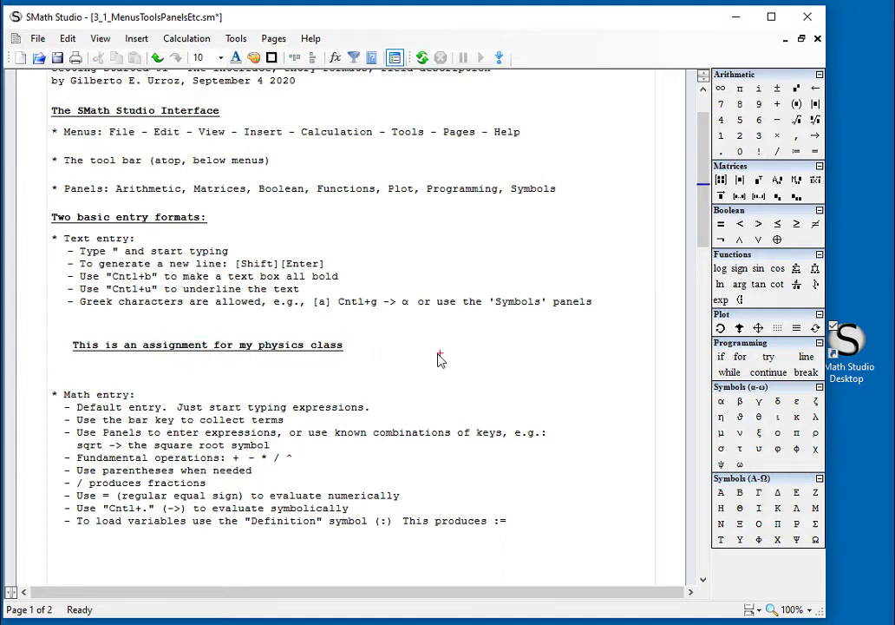
- Italicize and underline the sentence, then select the six introductory text regions together
left_click_drag(355, 375, 340, 361)
key("ctrl+i")
left_click(404, 353)
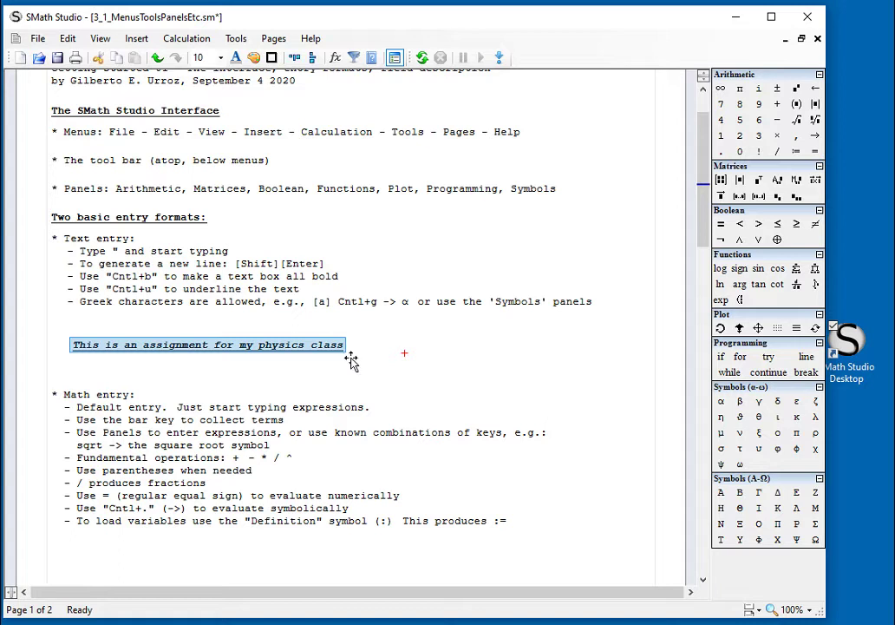
key("ctrl+u")
left_click(384, 353)
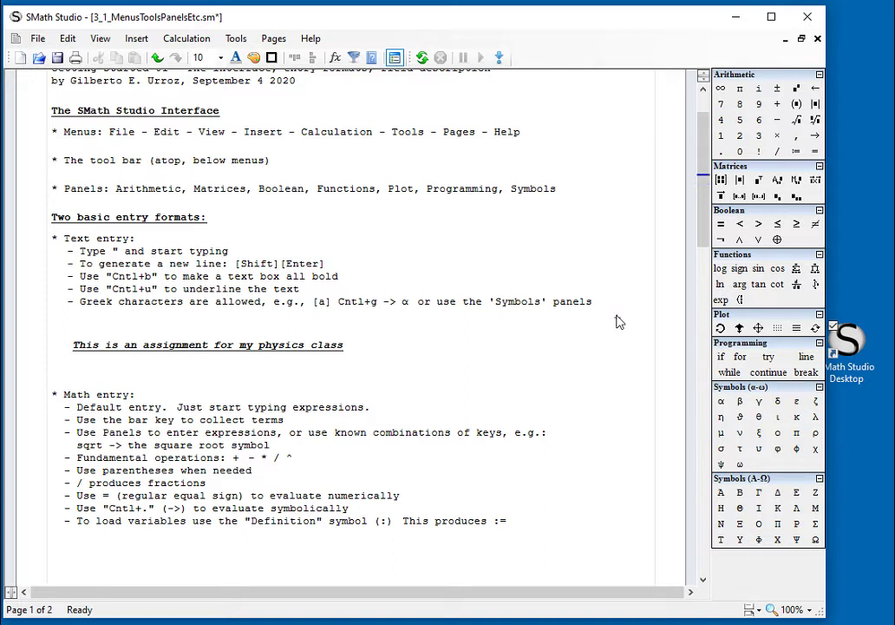
left_click_drag(620, 321, 63, 77)
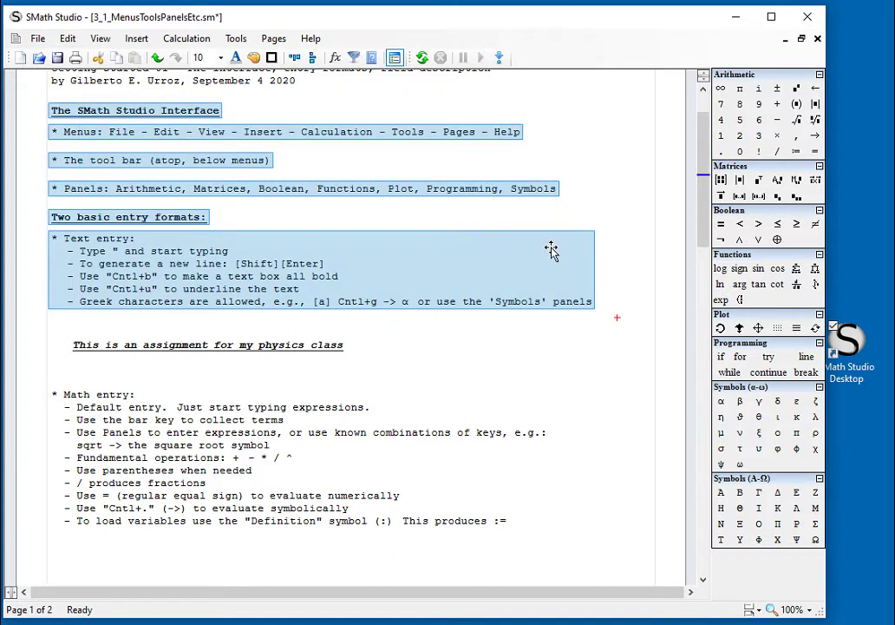
- Build (2+3·√5)/(3+∛18) below the Math entry notes using the Arithmetic palette's root buttons
left_click(608, 167)
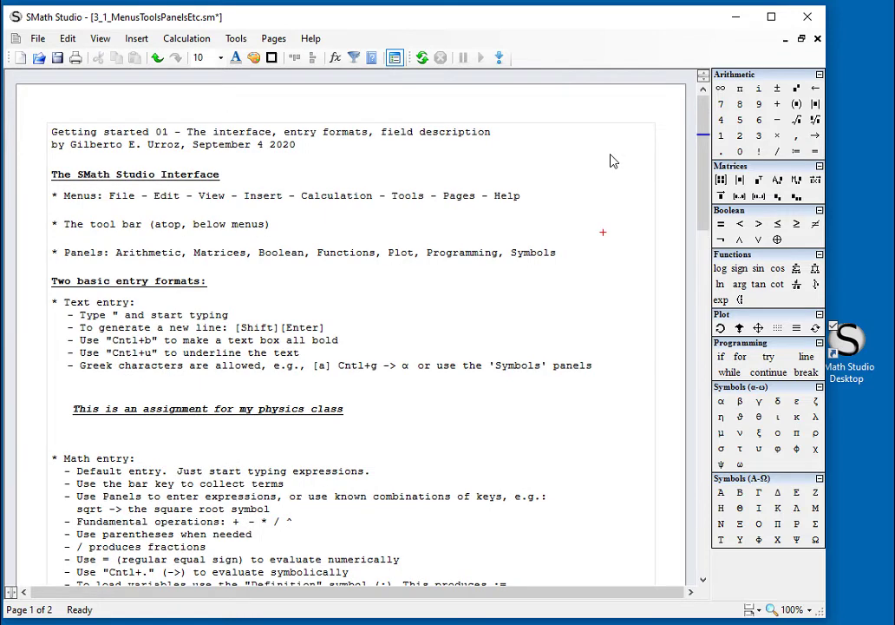
scroll(611, 161, "down", 5)
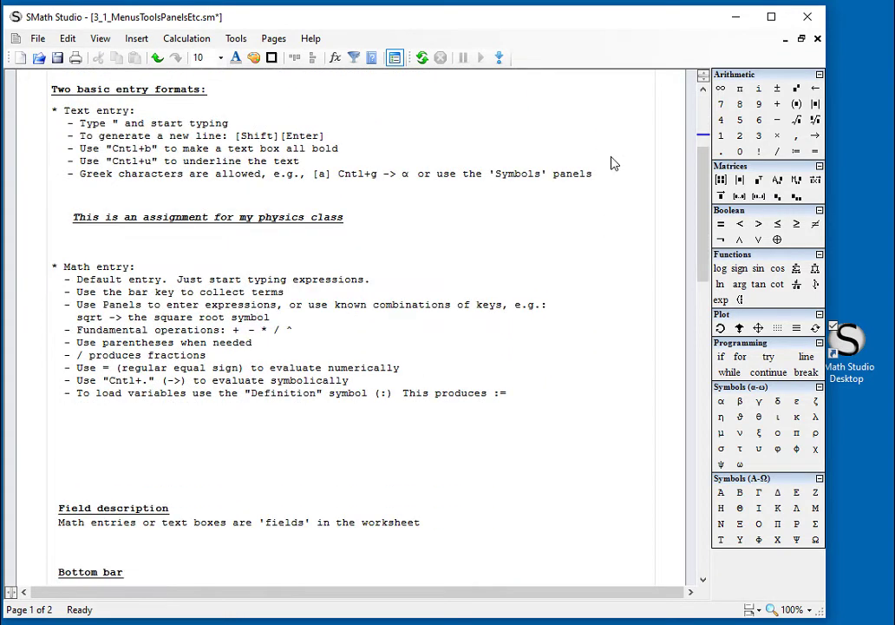
scroll(611, 163, "down", 2)
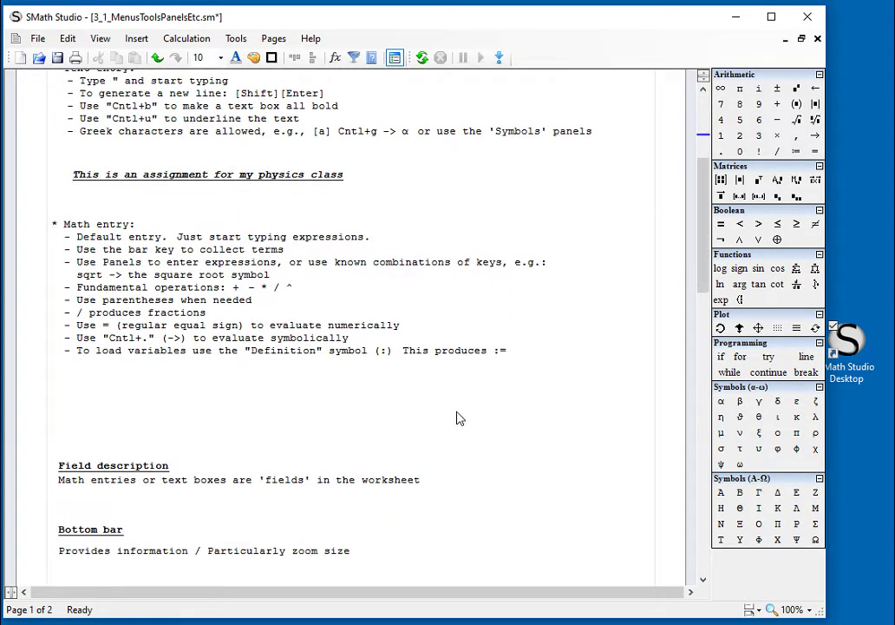
left_click(78, 396)
type("2+3*")
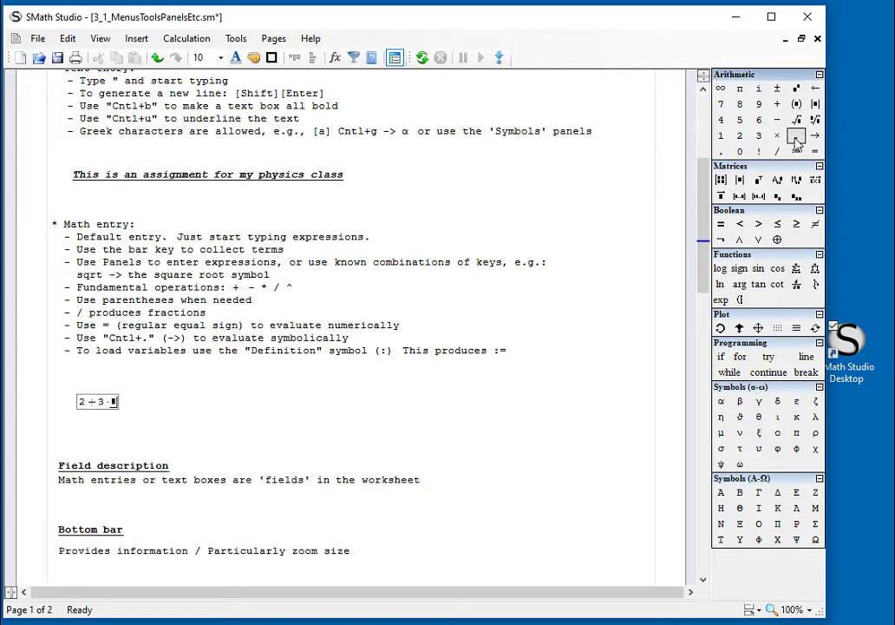
left_click(797, 137)
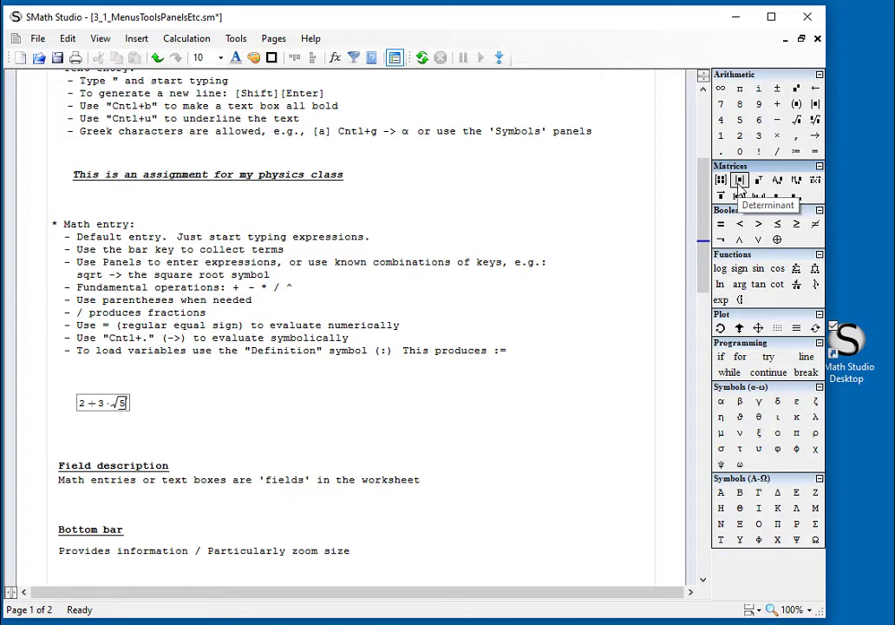
left_click(739, 181)
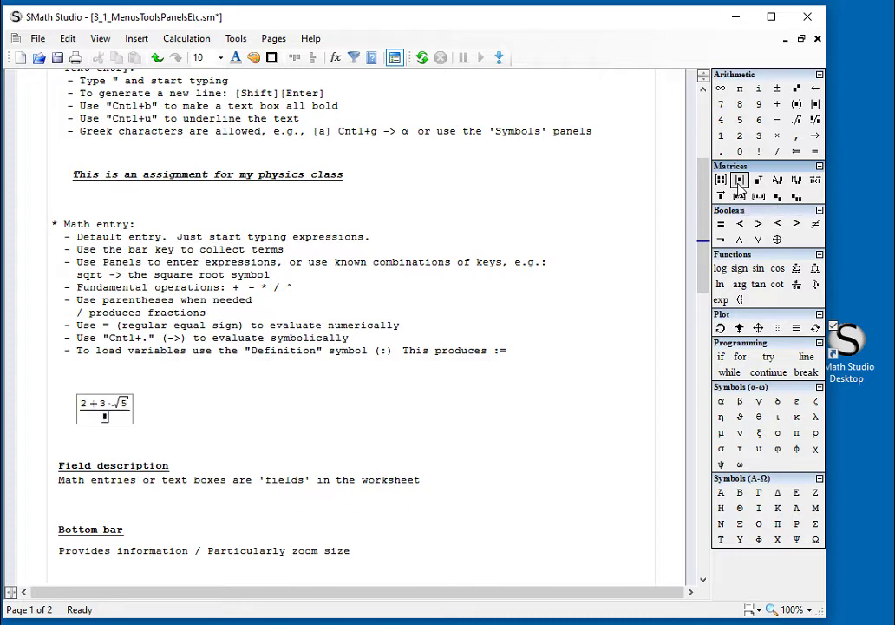
type("3 +")
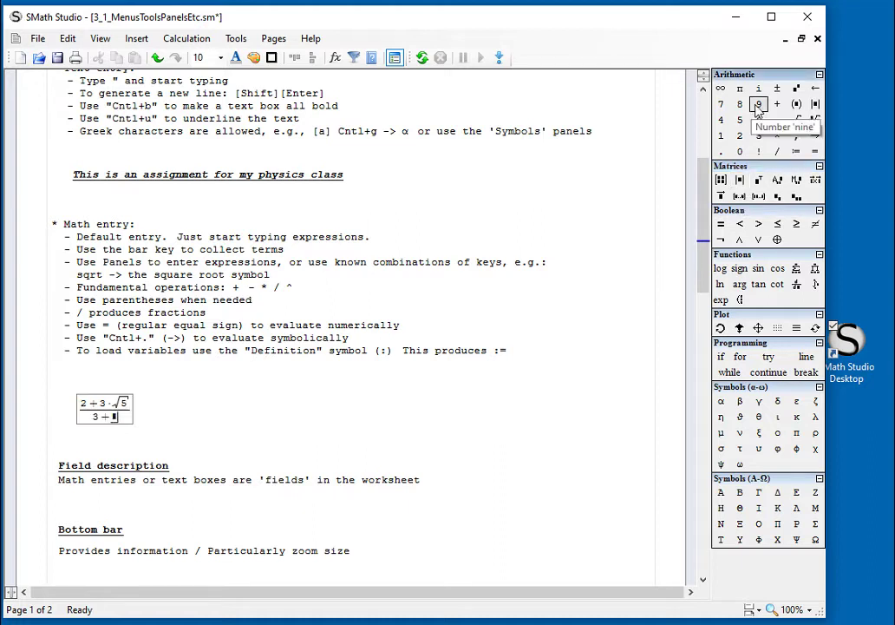
left_click(815, 121)
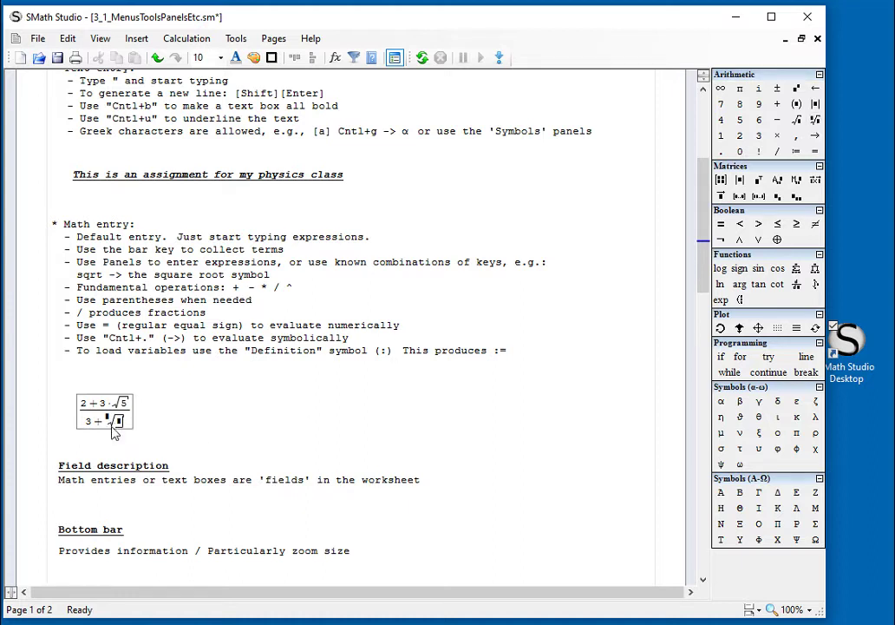
type("3+∛18")
- Append = to the fraction to evaluate it numerically, giving 1.5493
left_click(163, 424)
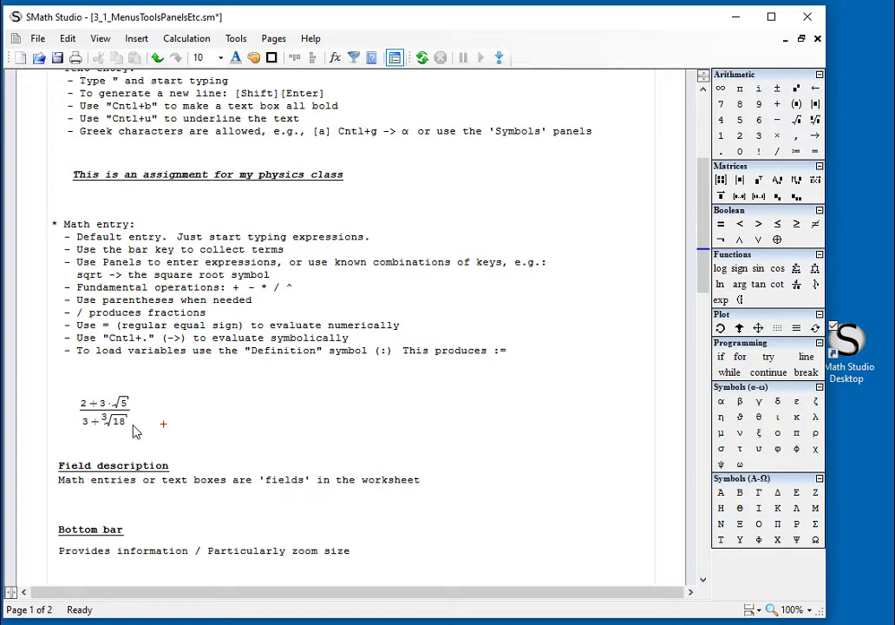
left_click(80, 314)
double_click(83, 316)
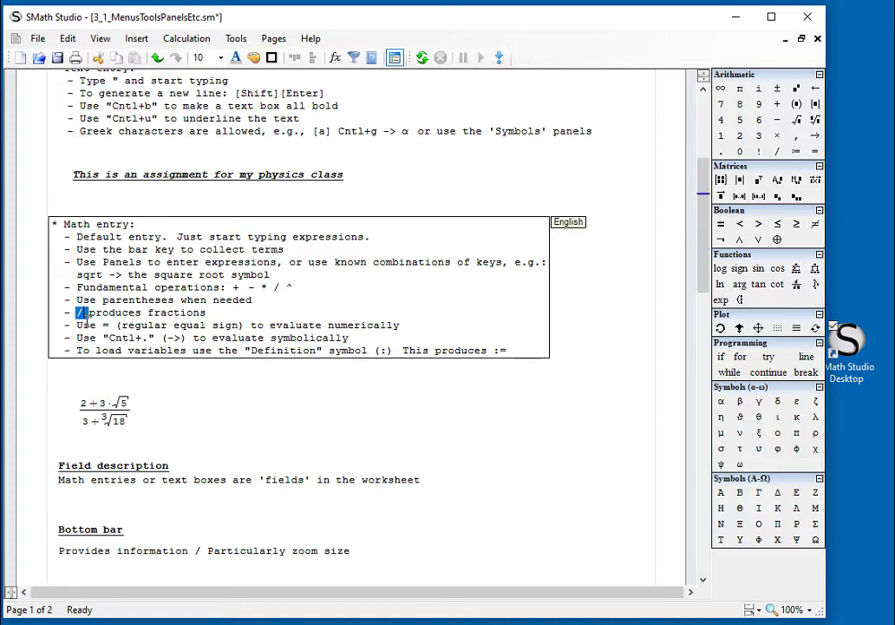
key("Escape")
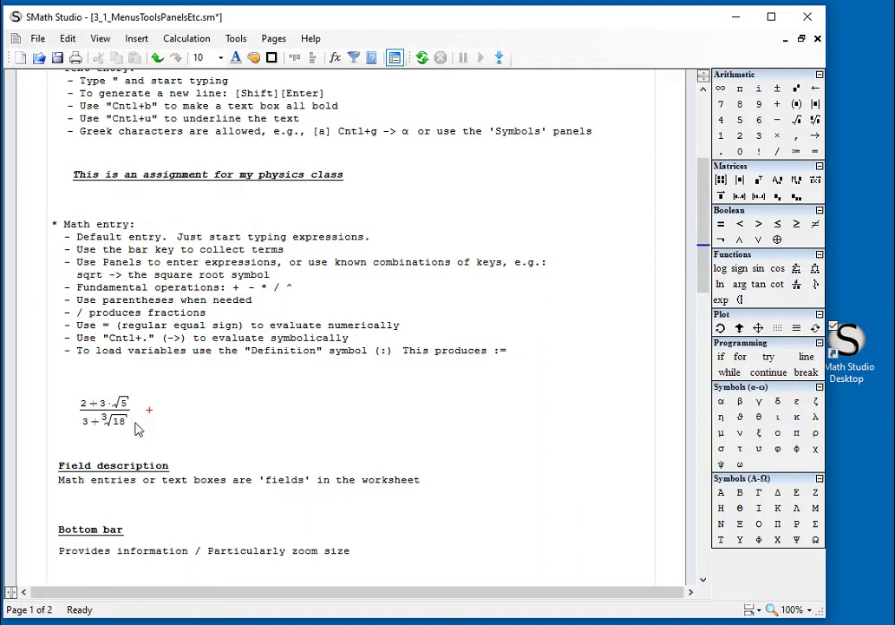
left_click(184, 424)
left_click(119, 423)
type("=1.5493")
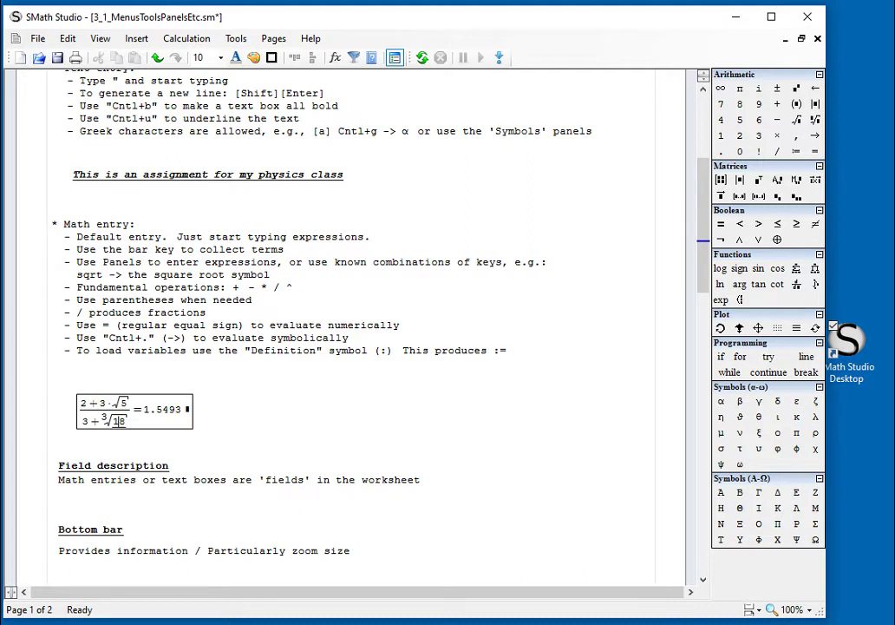
left_click(234, 425)
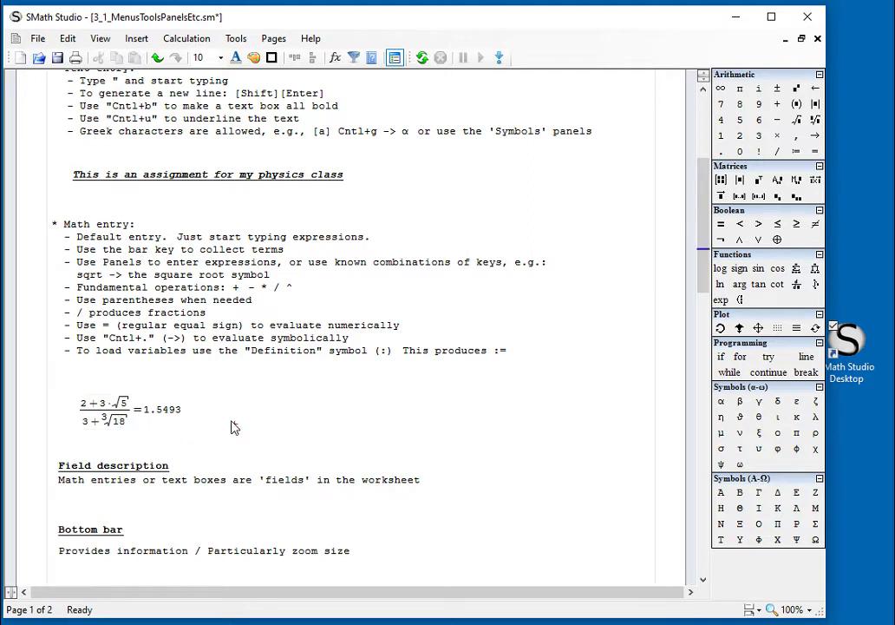
- Paste a copy of the fraction to the right of the original and evaluate it with =
left_click(83, 408)
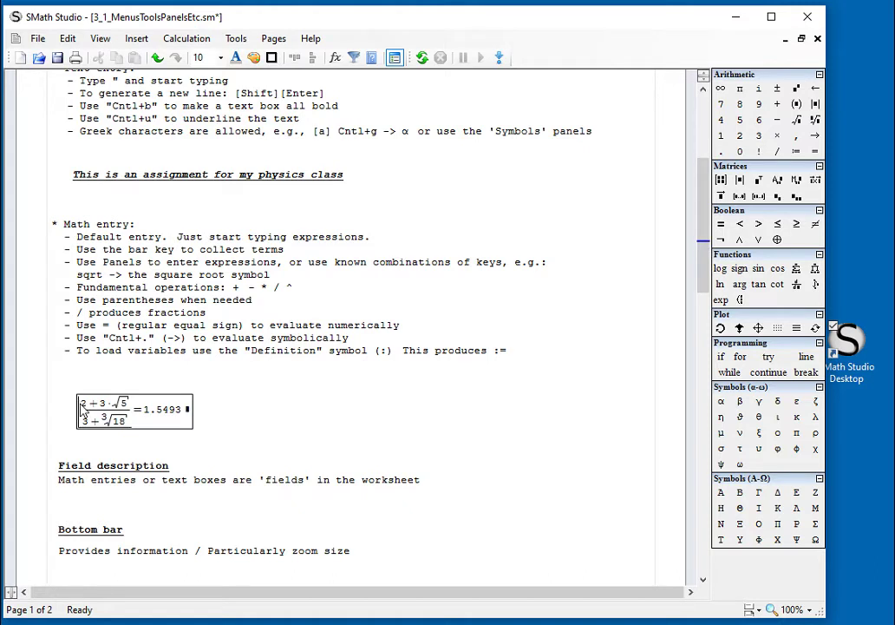
left_click_drag(84, 409, 91, 410)
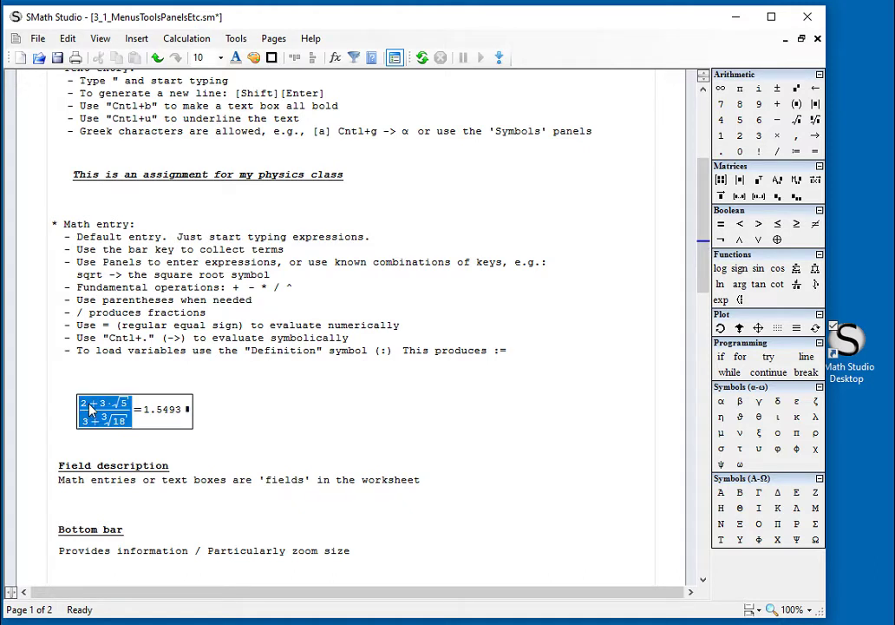
left_click(228, 396)
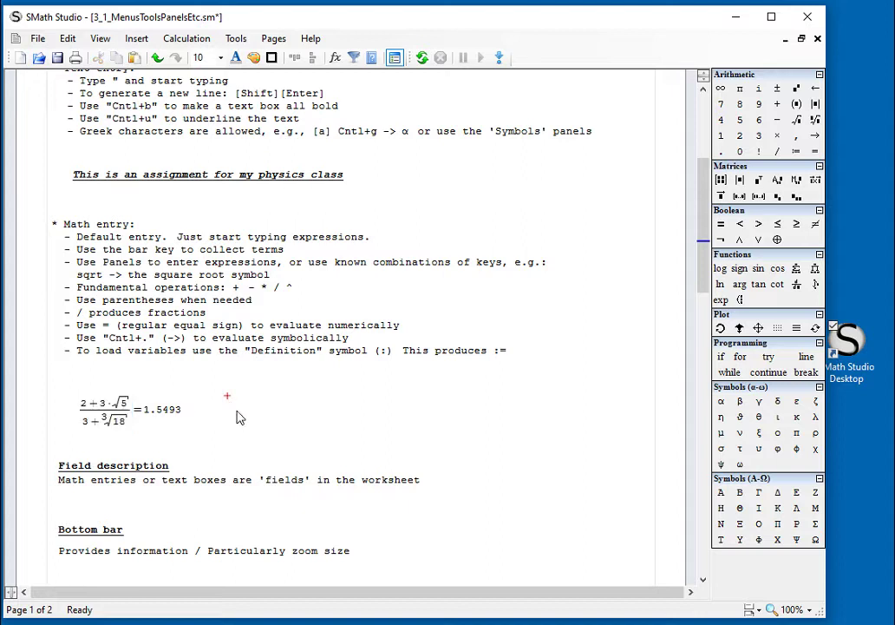
key("ctrl+v")
type("=")
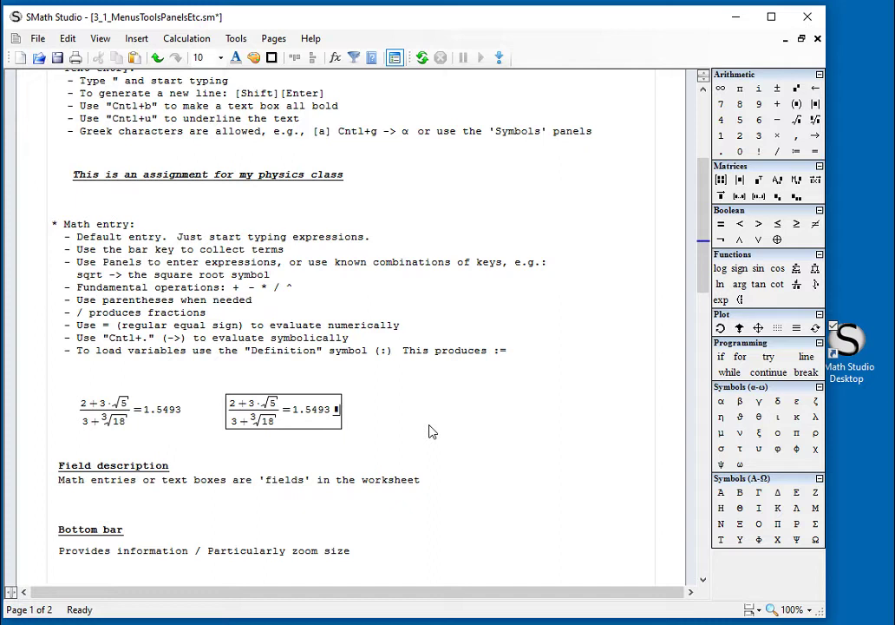
- Replace the copy's numeric result with a symbolic evaluation (→)
key("BackSpace")
key("BackSpace")
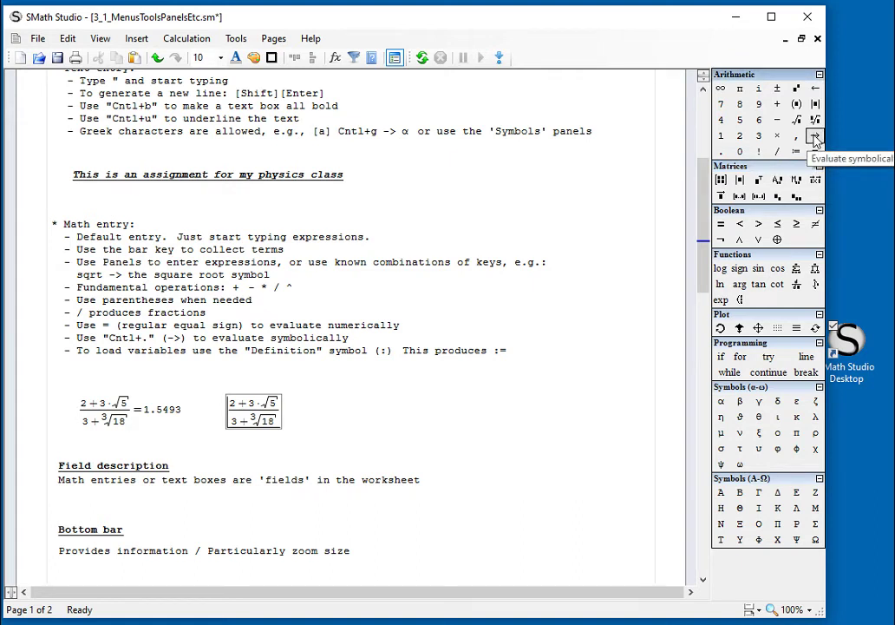
left_click(815, 139)
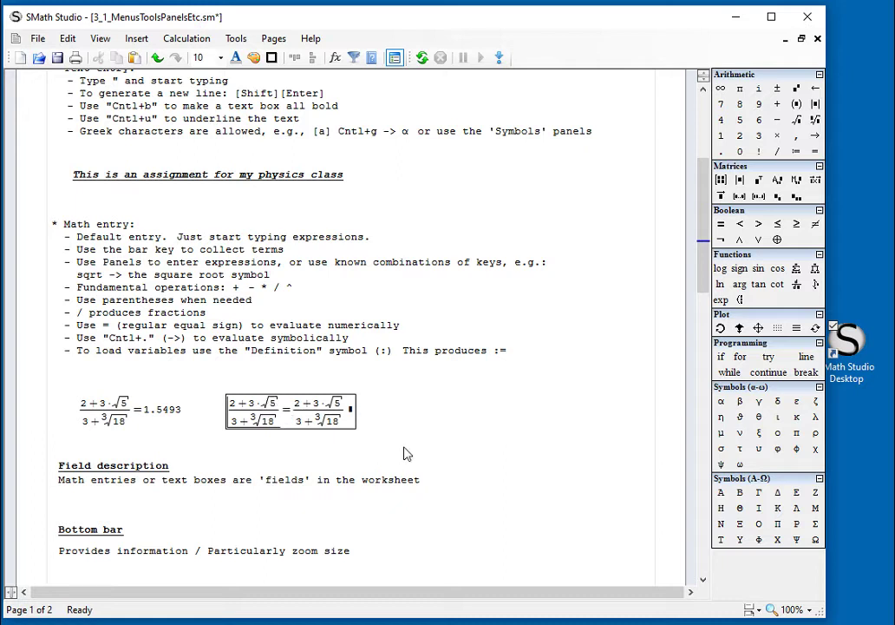
left_click(457, 473)
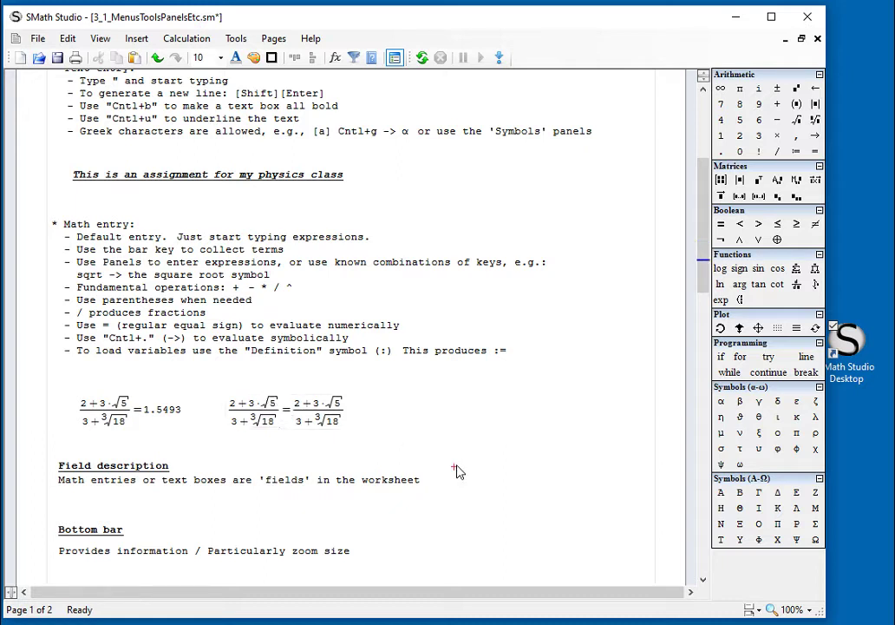
- Change √5 to √25 in the copied fraction's numerator
left_click(272, 415)
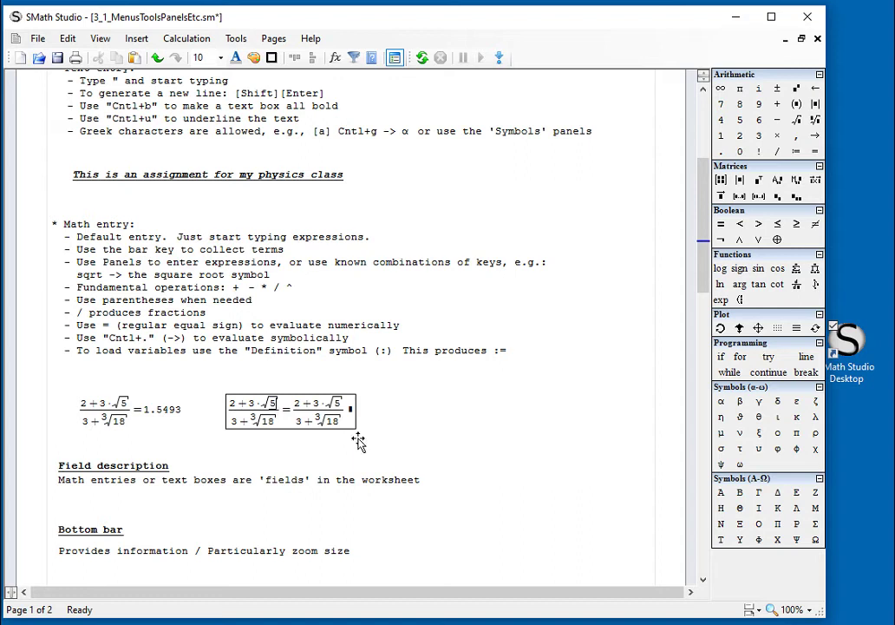
key("BackSpace")
type("25")
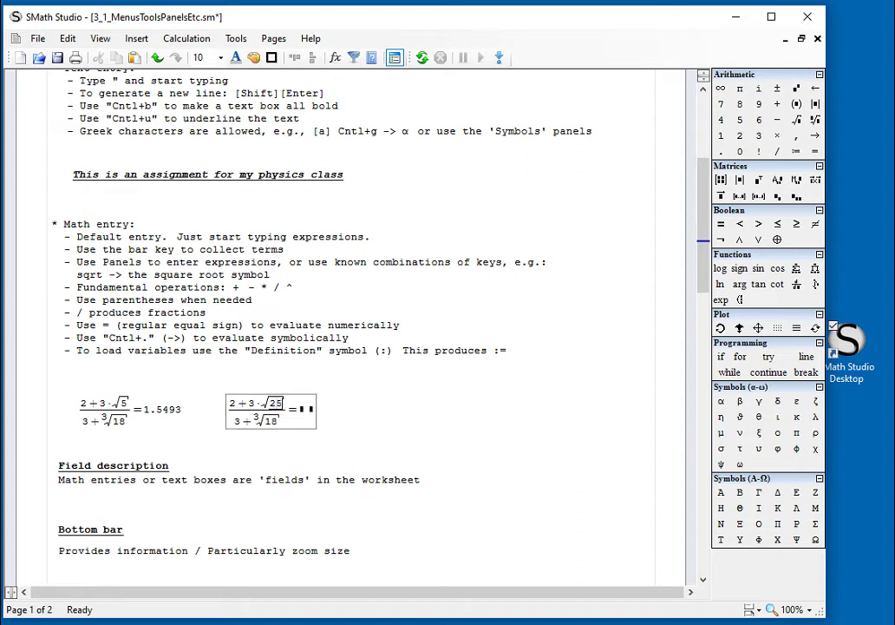
left_click(513, 418)
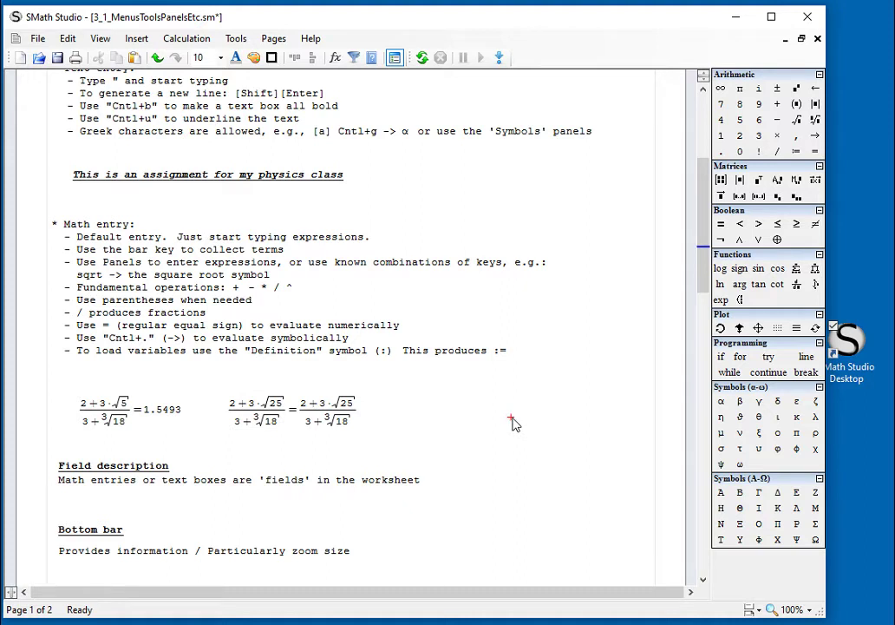
left_click(368, 431)
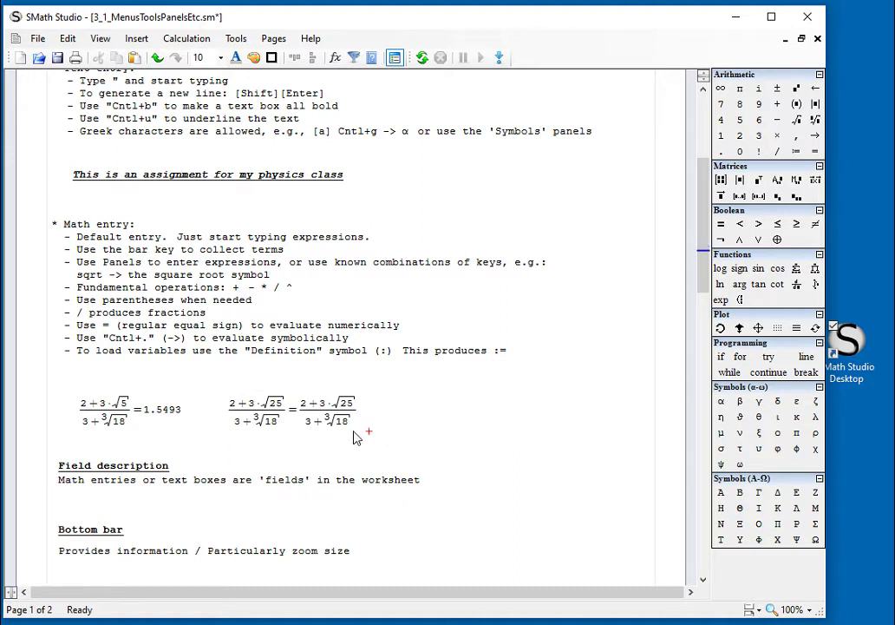
left_click(313, 414)
left_click(404, 410)
left_click_drag(385, 425, 367, 435)
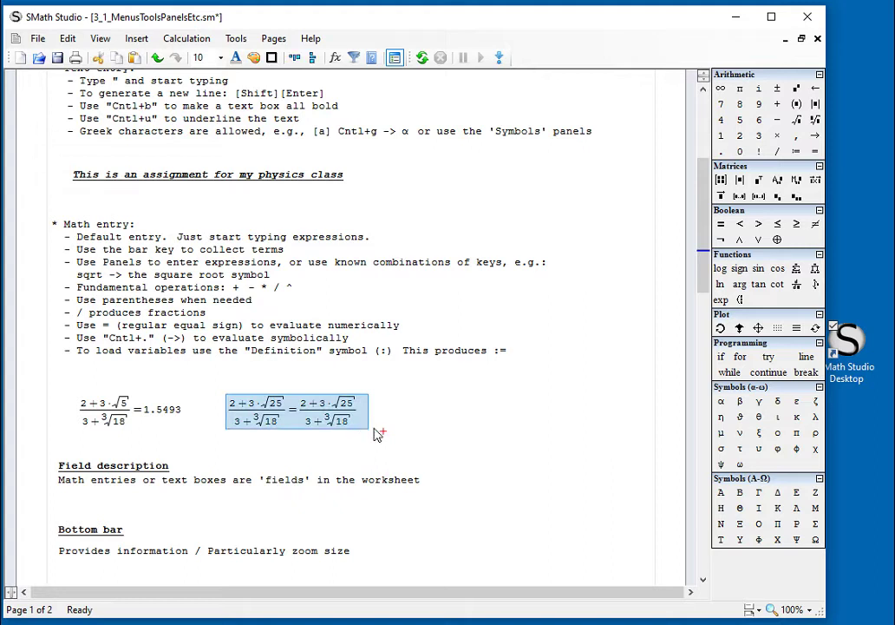
left_click(396, 434)
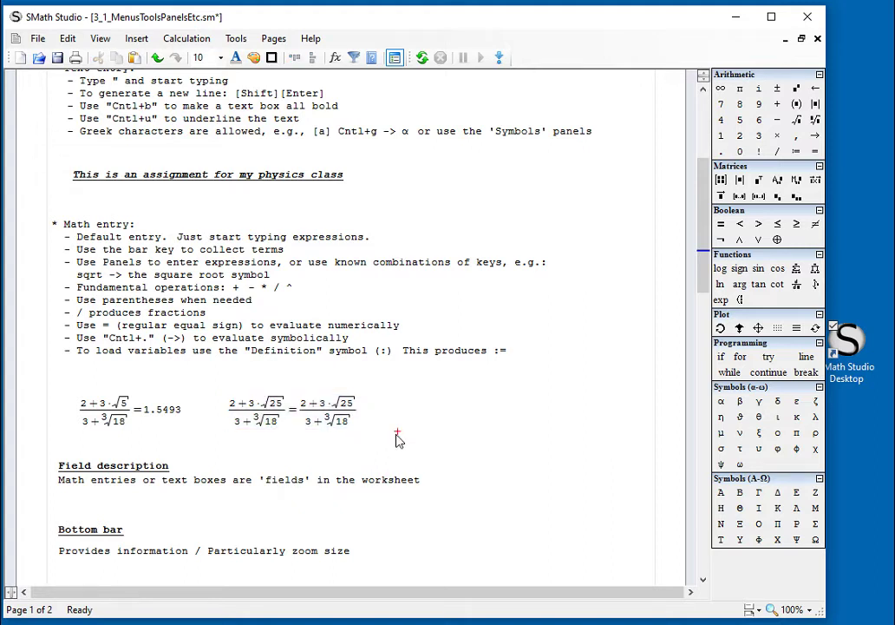
scroll(414, 434, "down", 2)
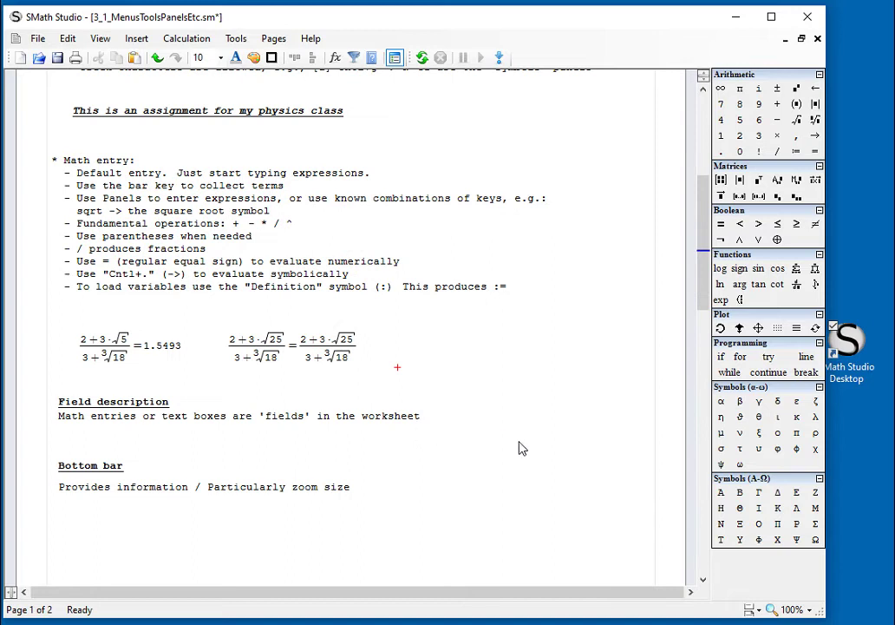
scroll(521, 448, "up", 3)
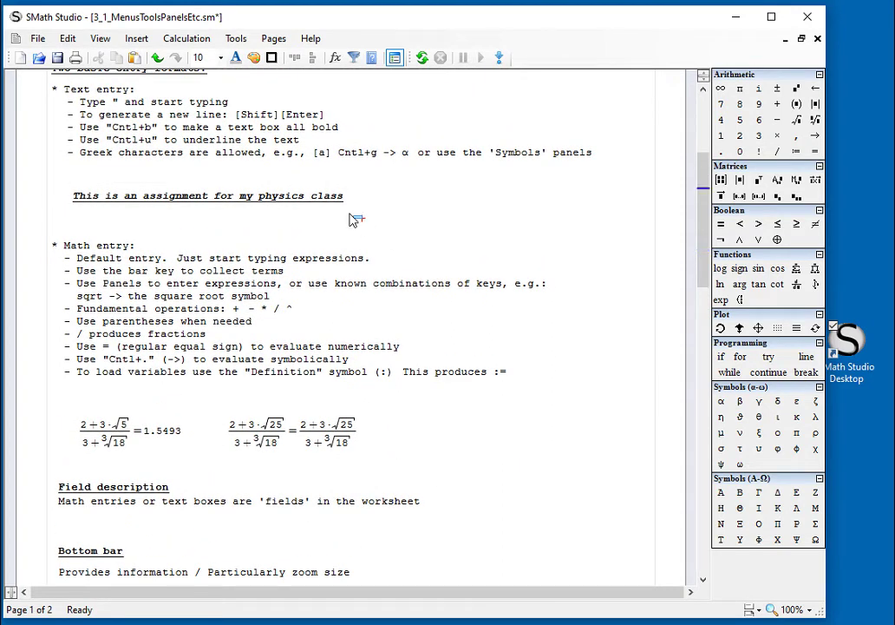
left_click_drag(362, 217, 330, 202)
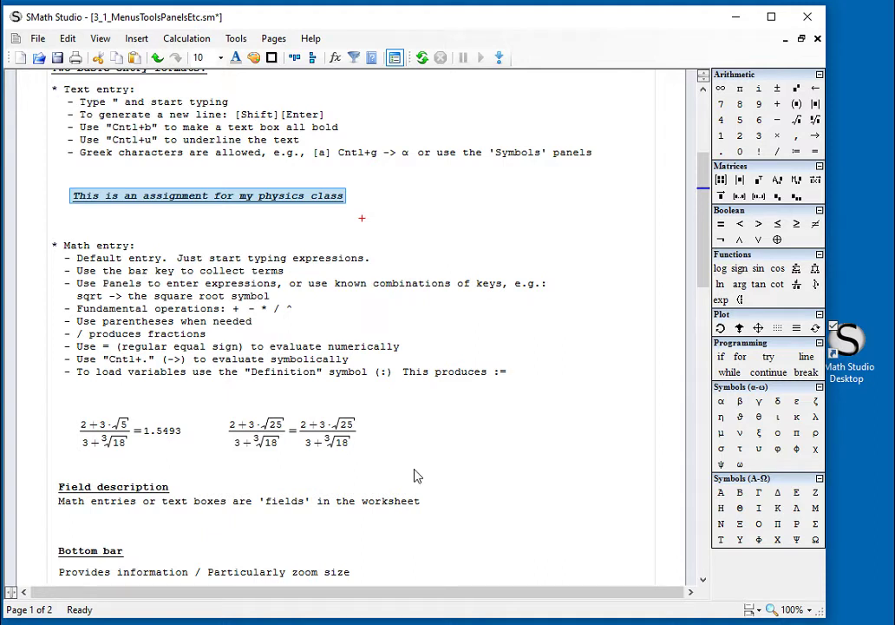
left_click(397, 231)
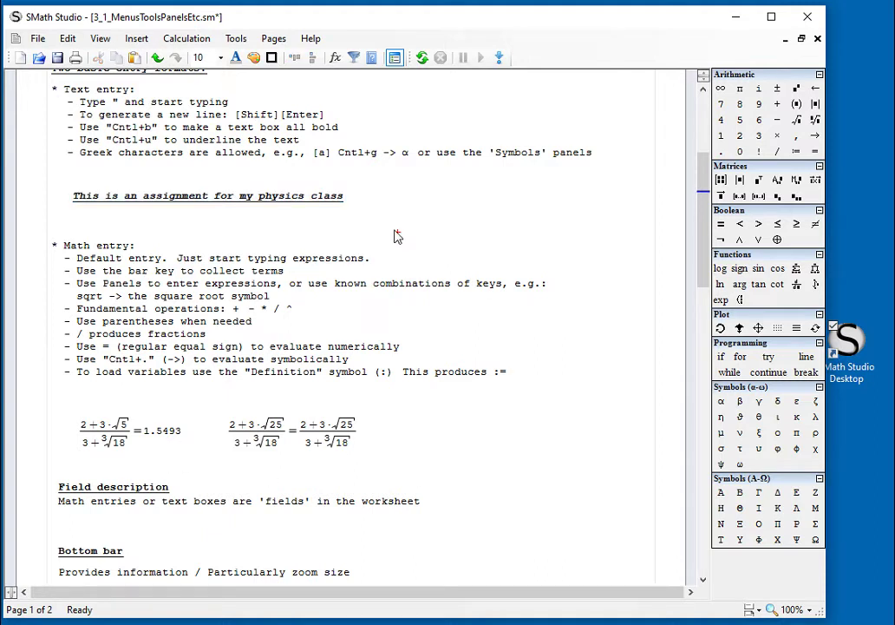
left_click(353, 208)
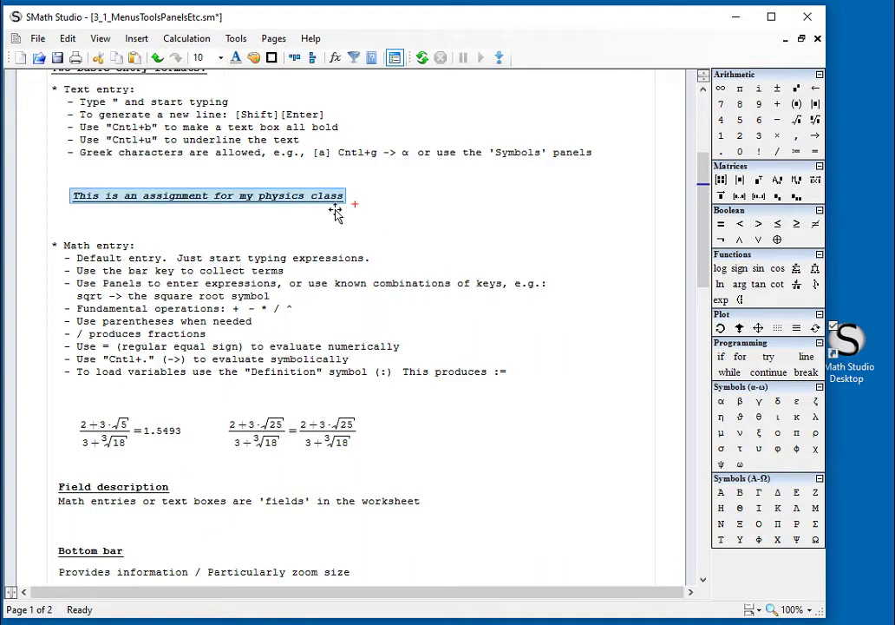
right_click(332, 200)
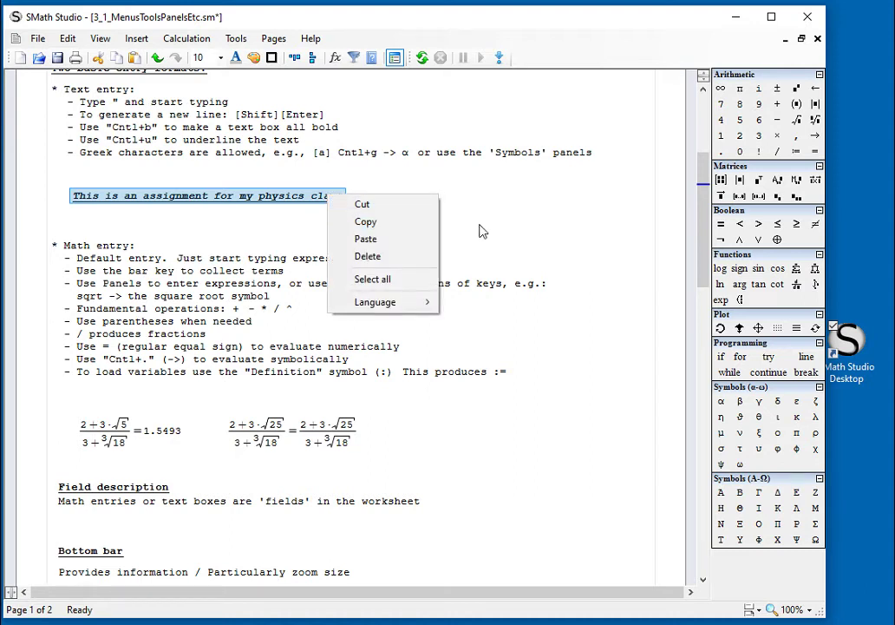
left_click(483, 231)
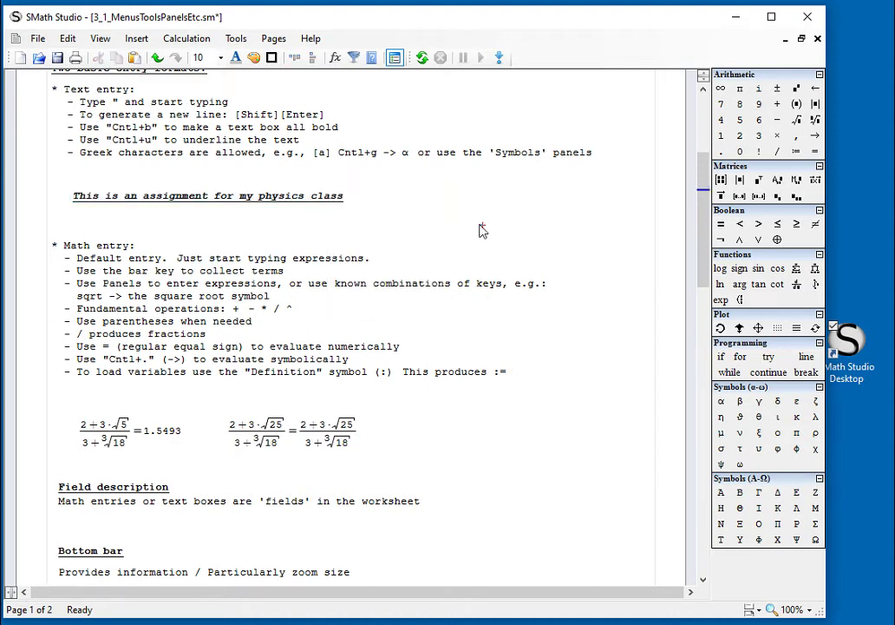
left_click(389, 445)
left_click(361, 438)
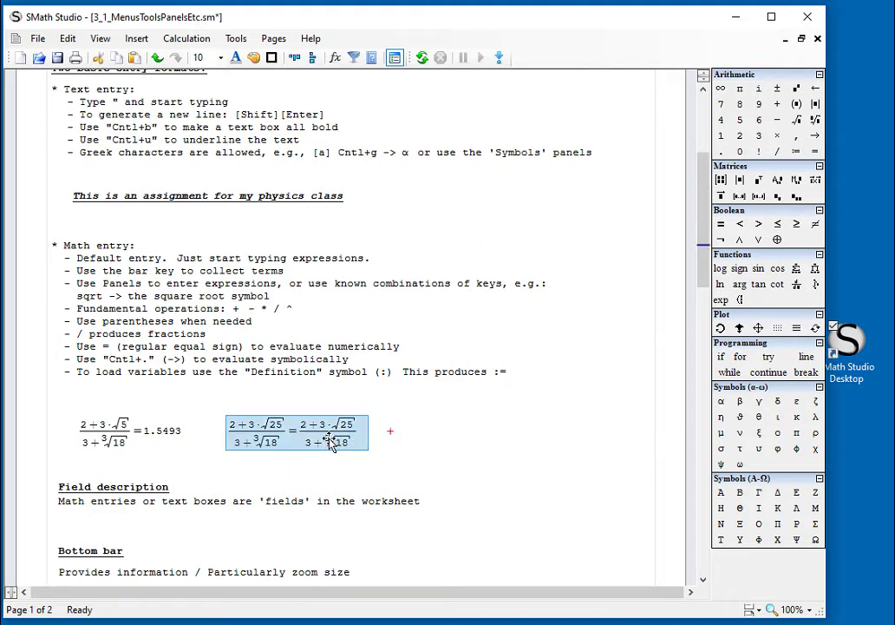
- Give the symbolic expression the description 'This is just another calculation'
right_click(322, 439)
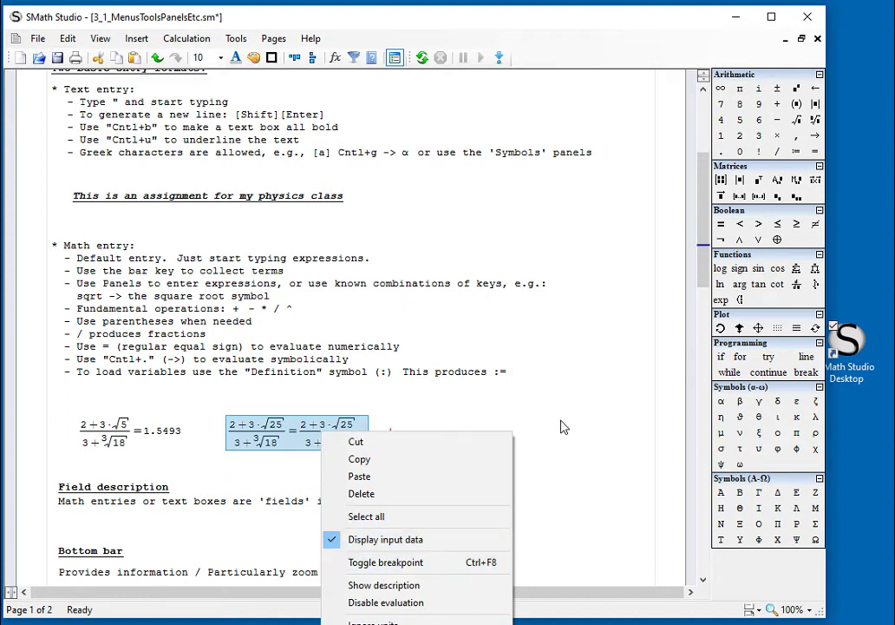
left_click(410, 586)
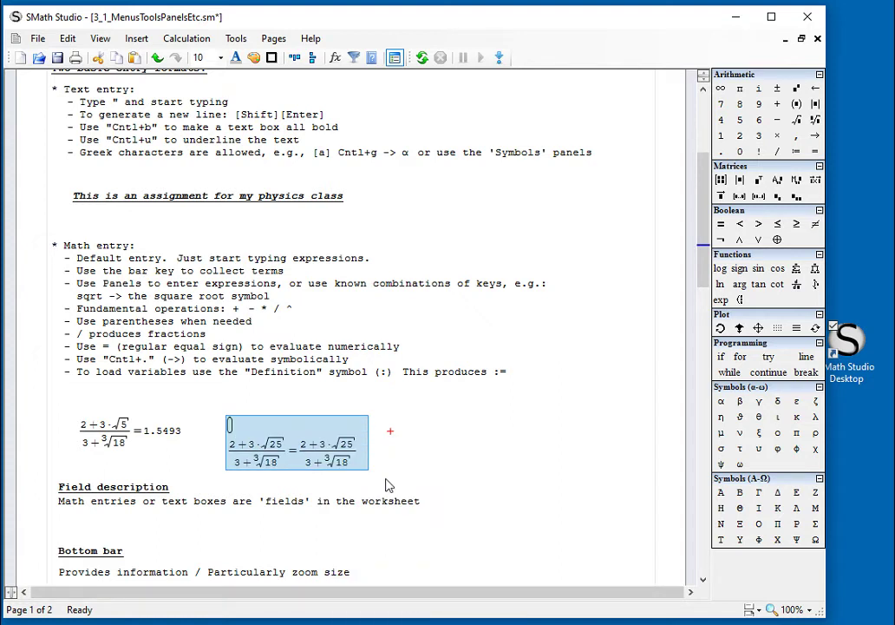
left_click(236, 429)
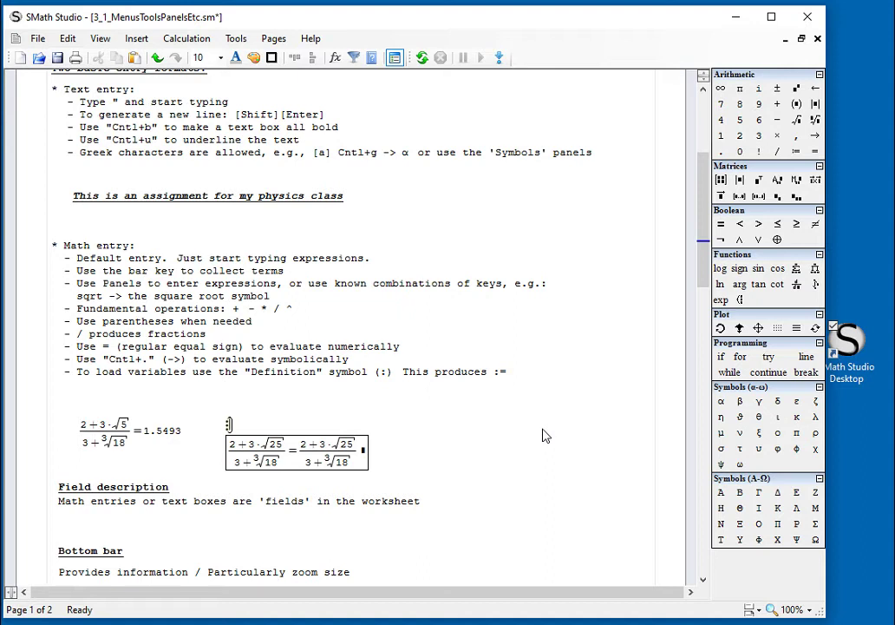
type("This is")
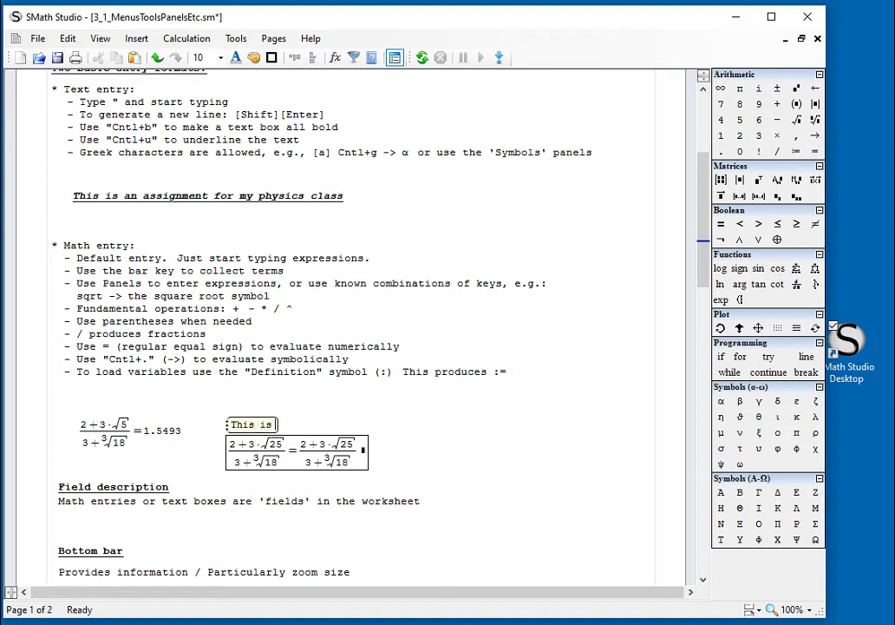
type(" just anot")
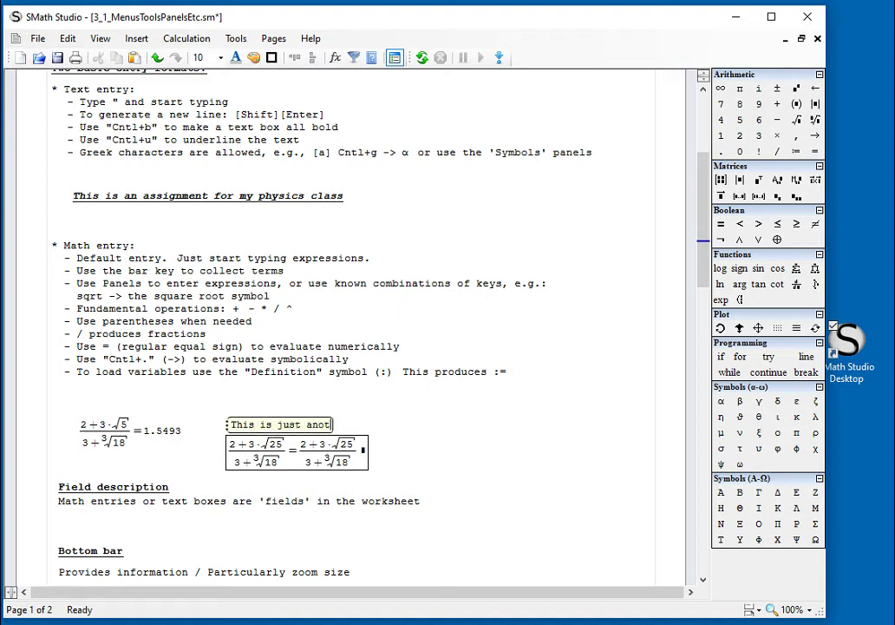
type("her calculation")
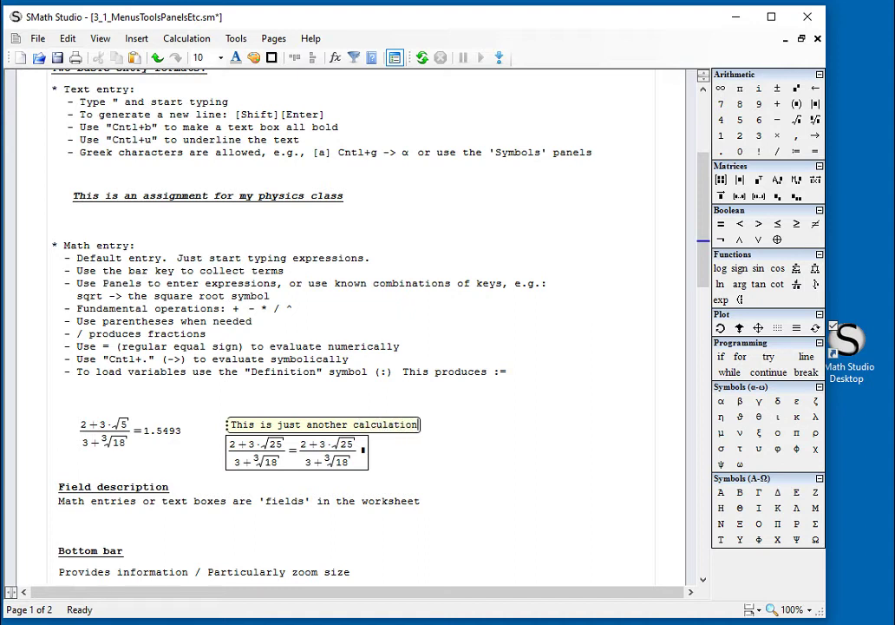
left_click(616, 435)
- Select the described expression, then select the Field description notes further down
left_click_drag(462, 468, 406, 444)
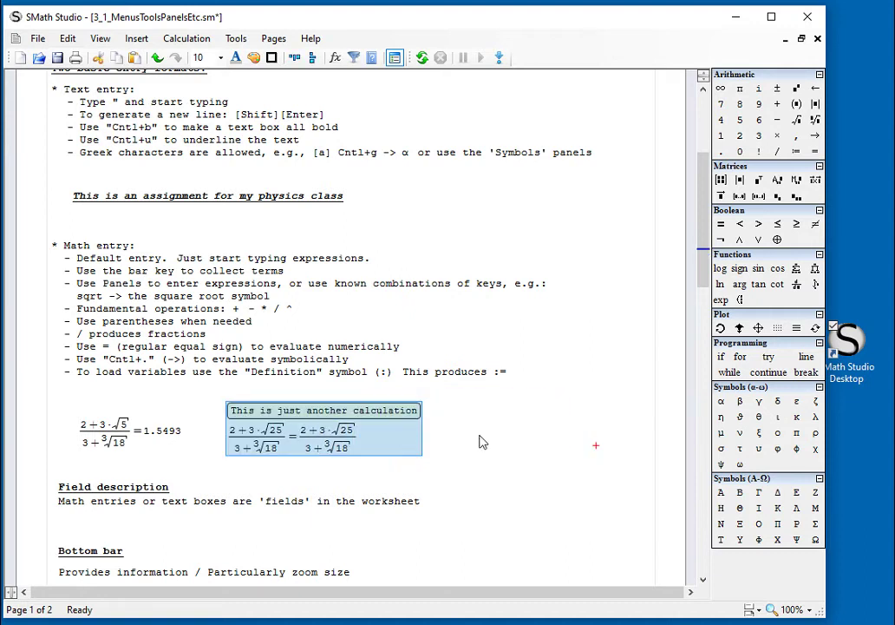
scroll(480, 441, "down", 2)
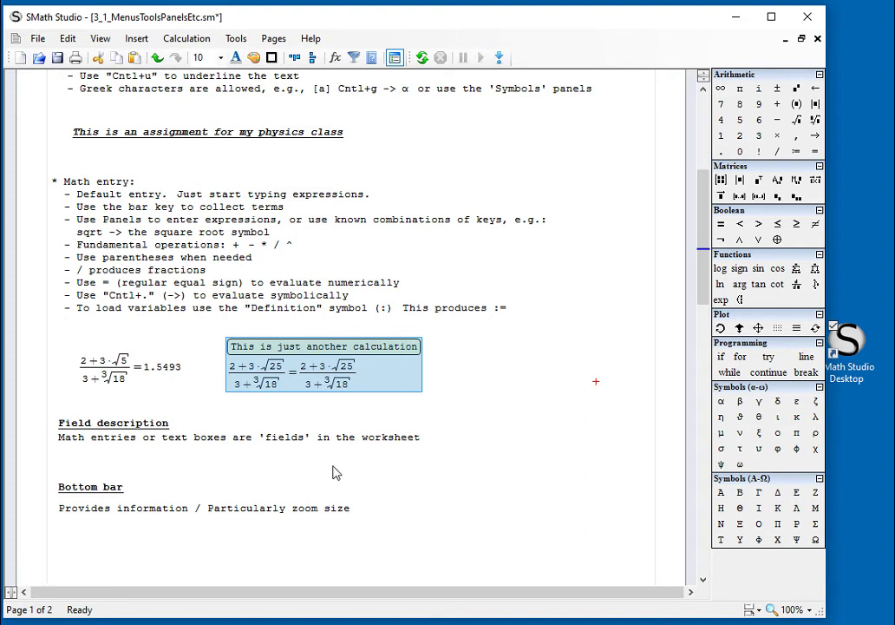
left_click(240, 451)
left_click_drag(239, 453, 246, 437)
left_click(520, 466)
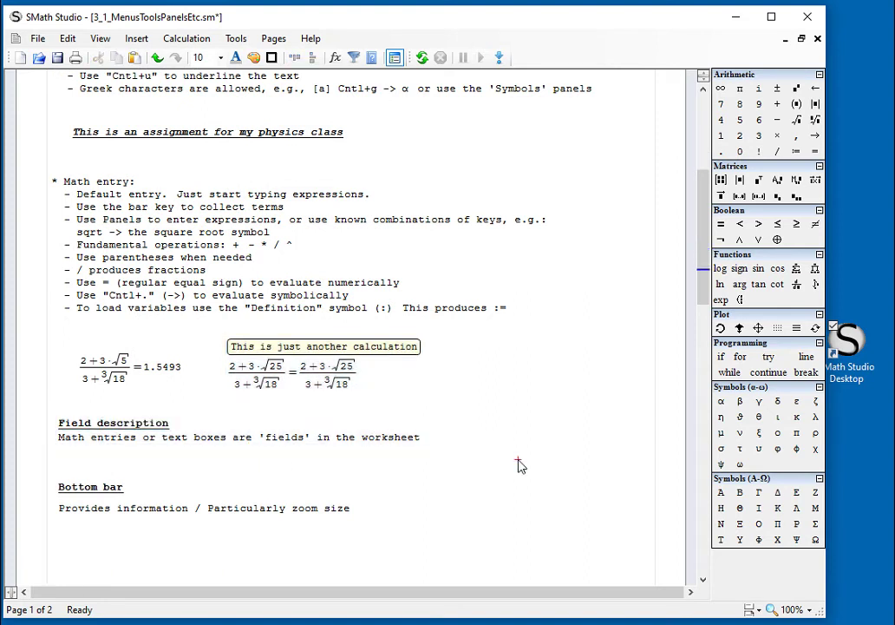
scroll(520, 464, "down", 2)
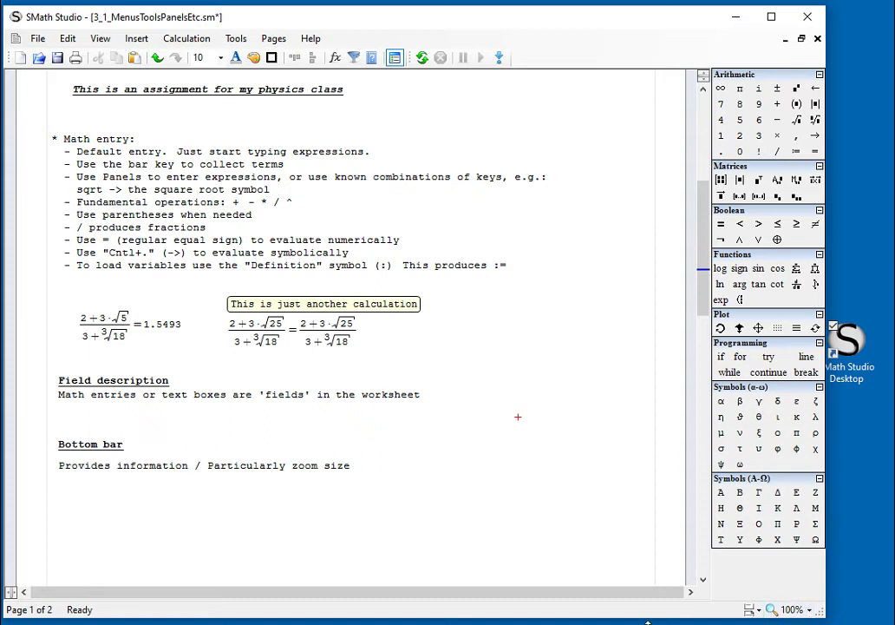
left_click_drag(647, 621, 660, 564)
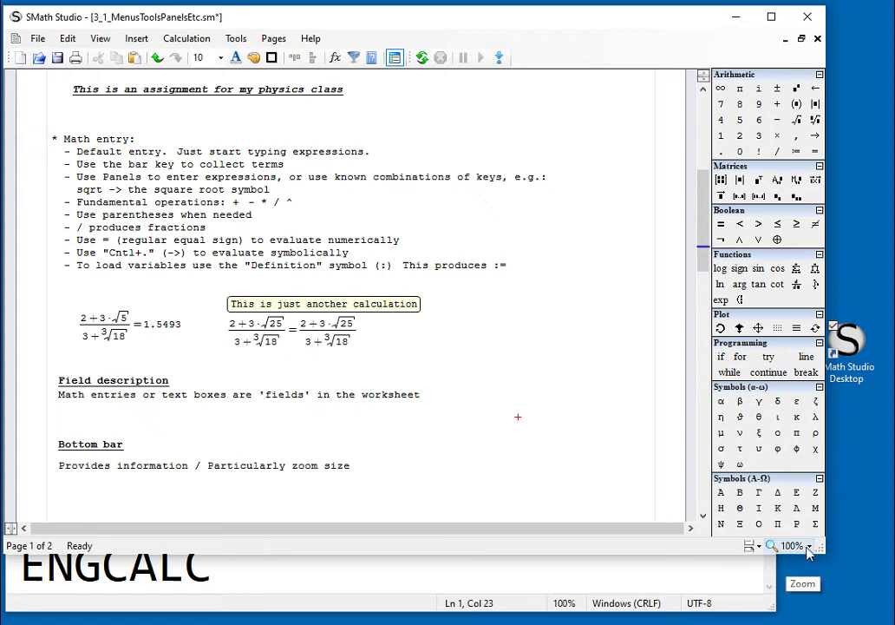
left_click(789, 547)
left_click(800, 490)
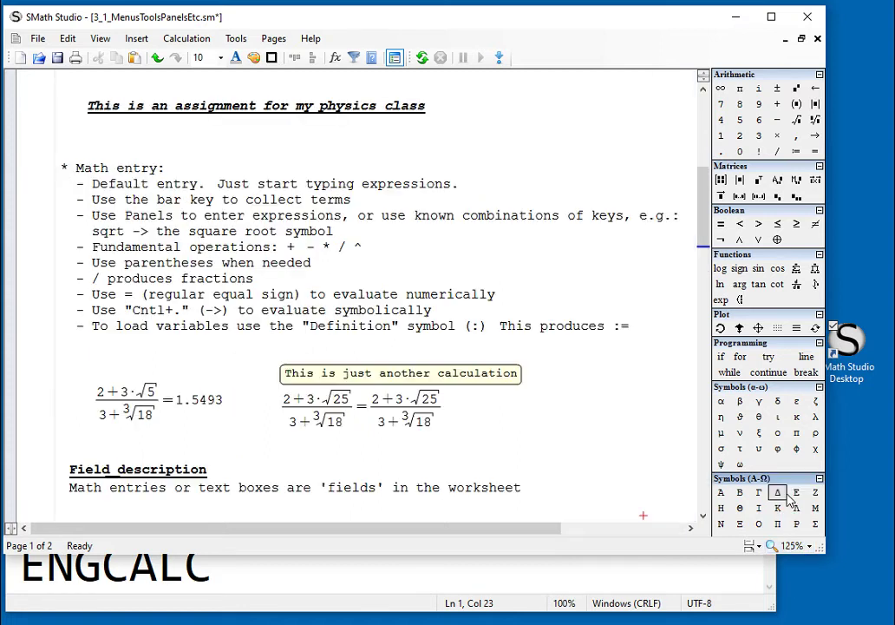
left_click(791, 546)
left_click(800, 489)
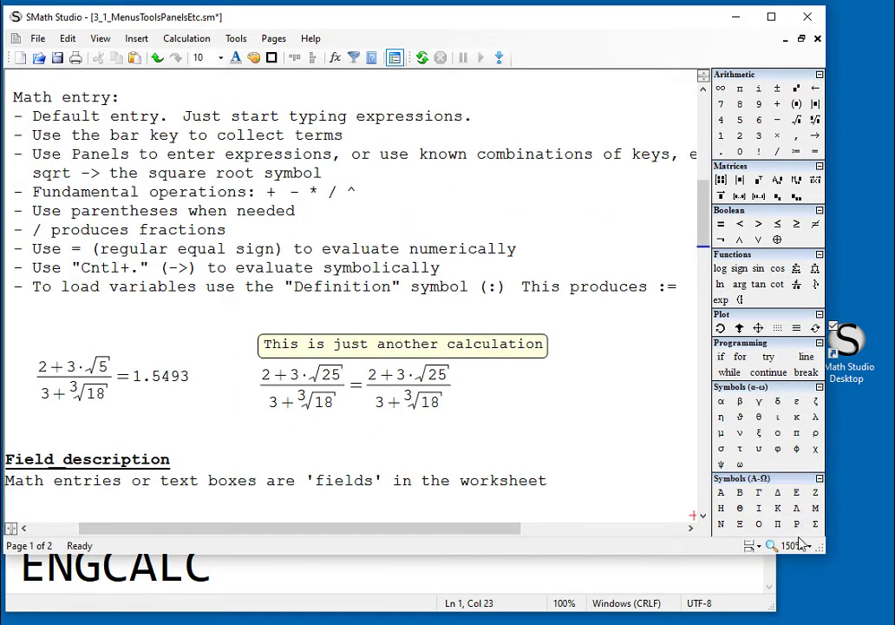
left_click(792, 546)
left_click(791, 506)
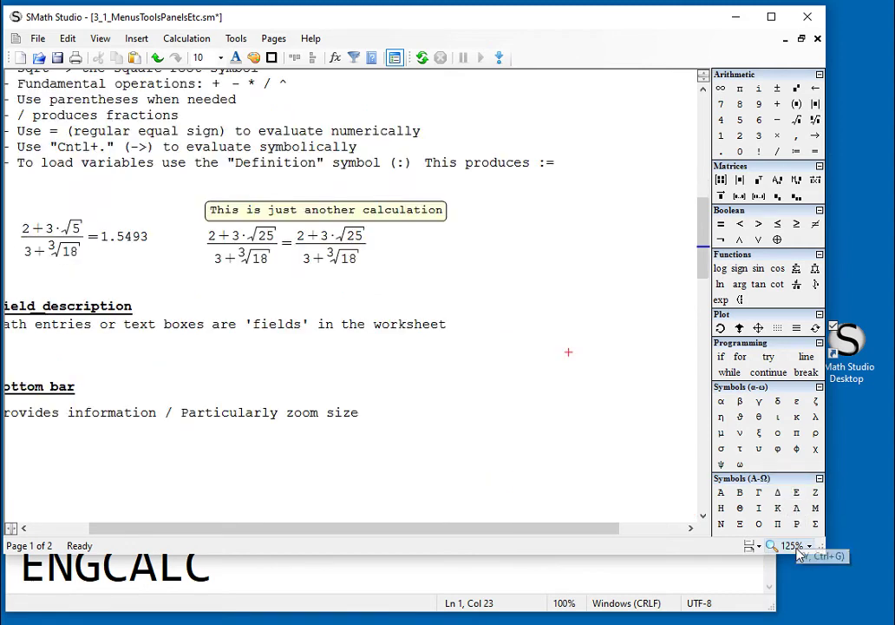
left_click(794, 548)
left_click(798, 508)
left_click(795, 546)
left_click(798, 508)
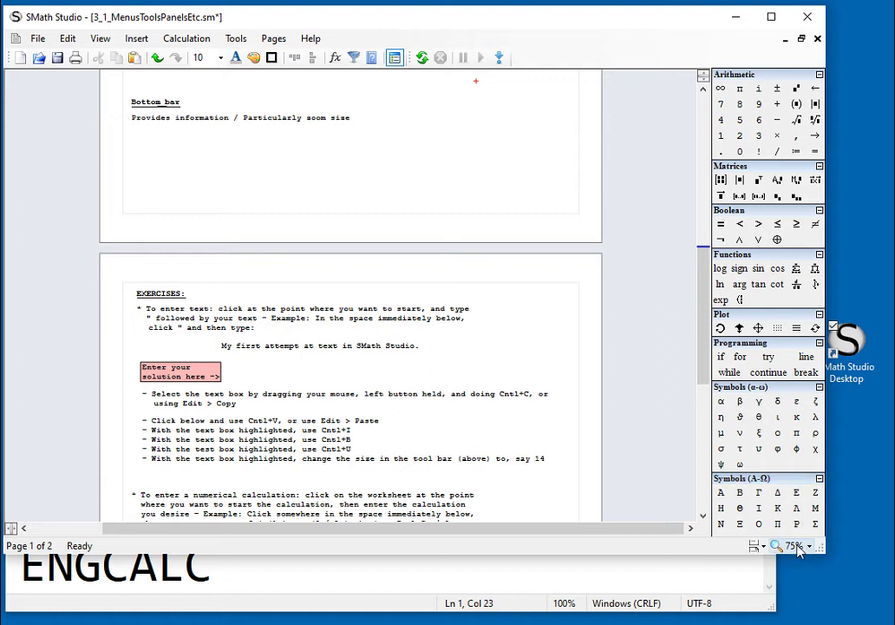
left_click(797, 547)
left_click(808, 528)
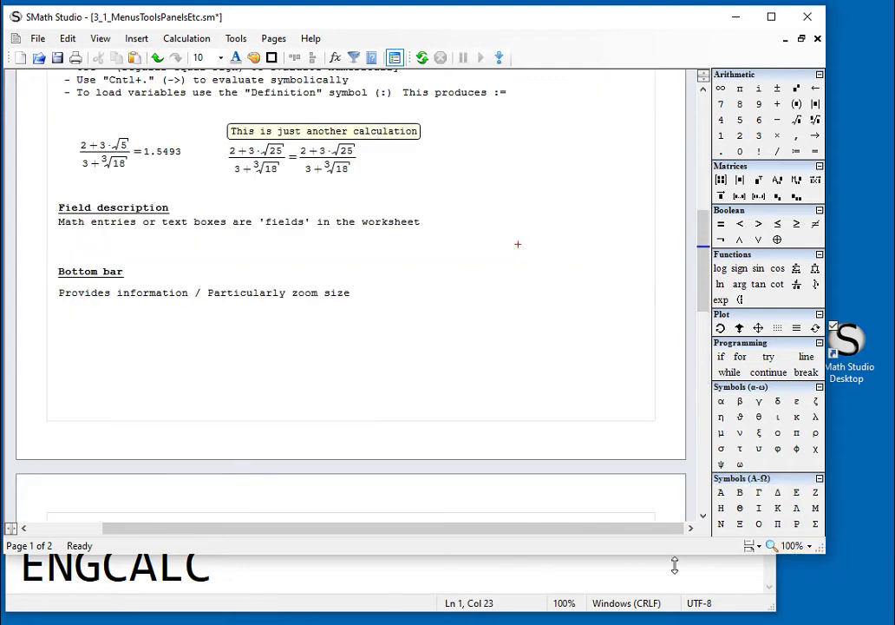
left_click_drag(673, 563, 681, 617)
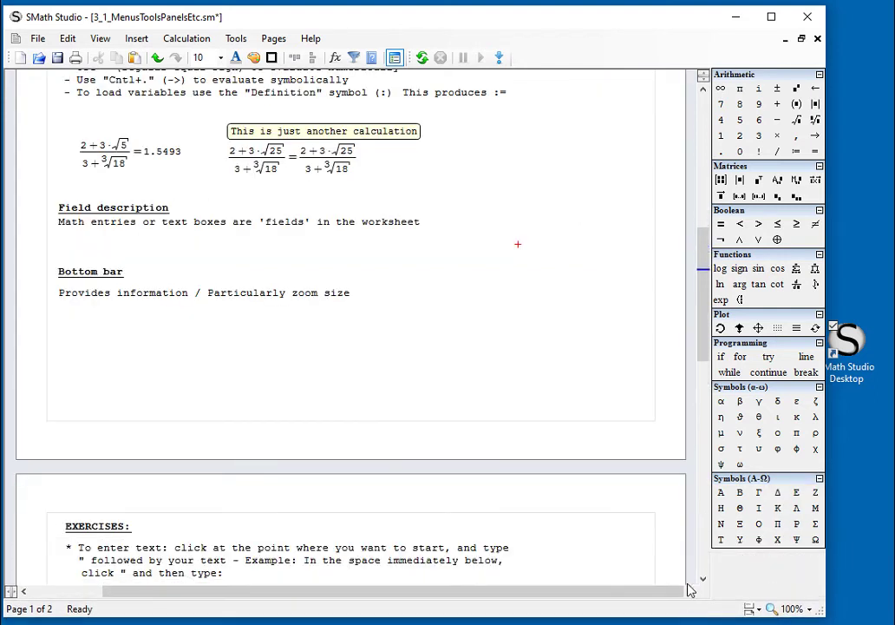
- Type 'My first attempt at text in SMath Studio' beside the first solution box and add a blank line below it
left_click(704, 579)
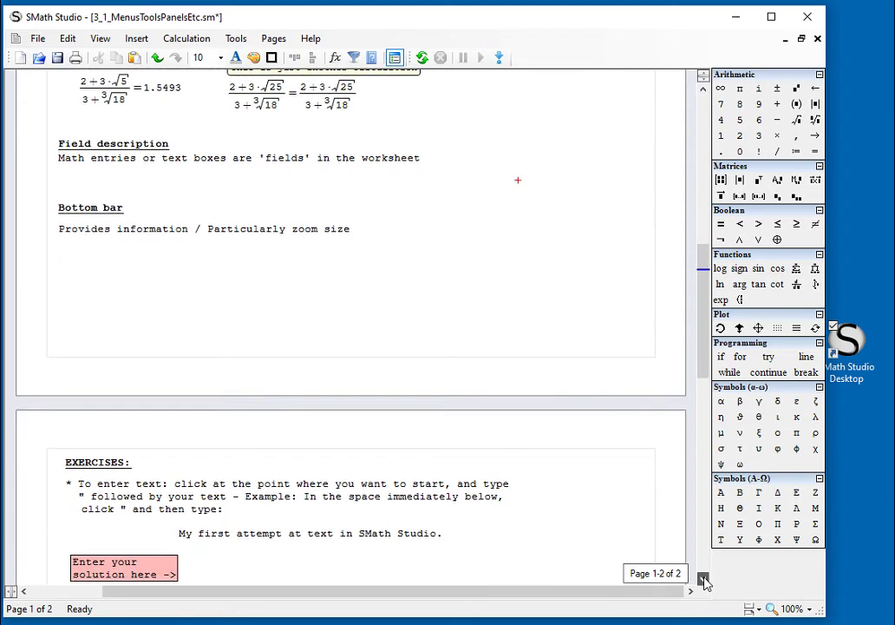
scroll(706, 583, "down", 5)
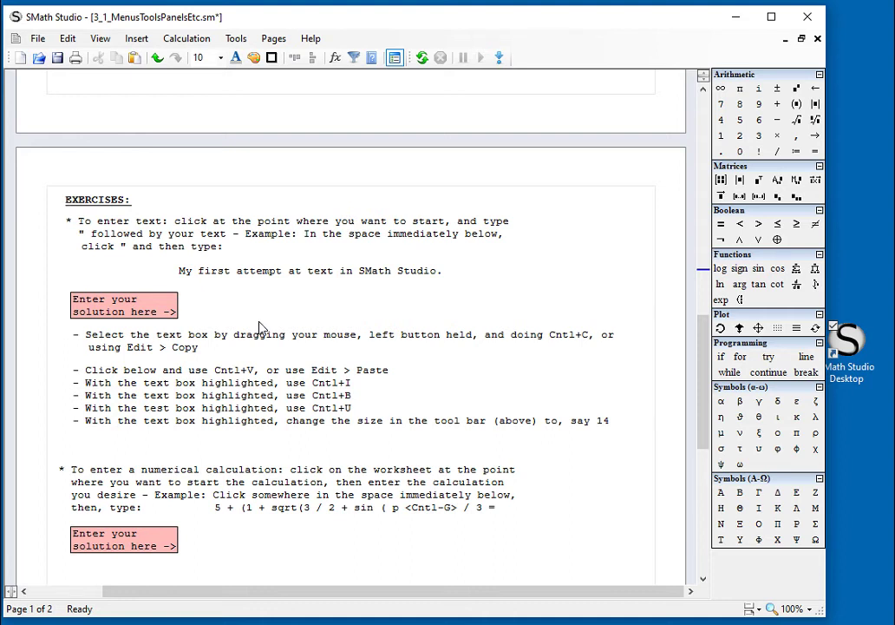
left_click(184, 300)
type("\"My first")
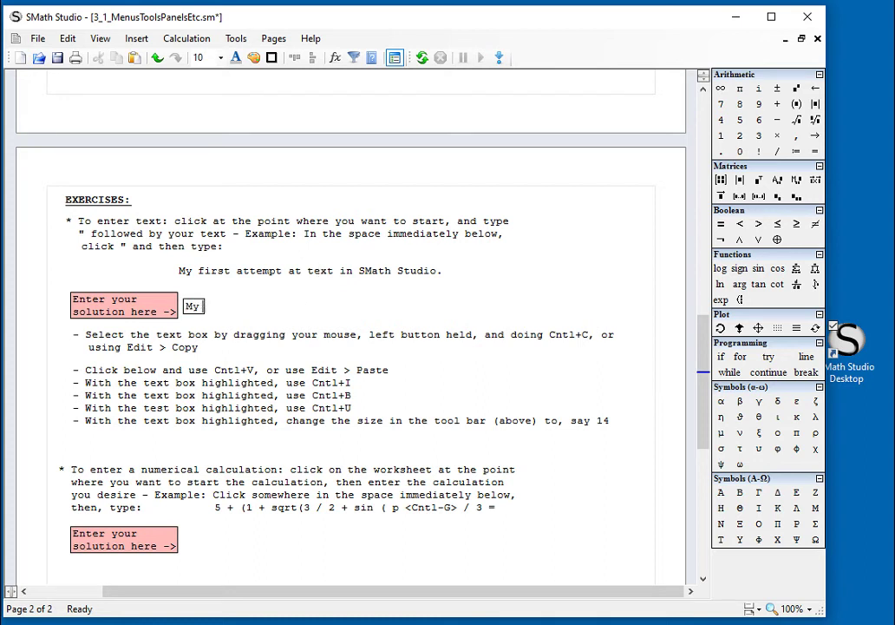
type(" atte")
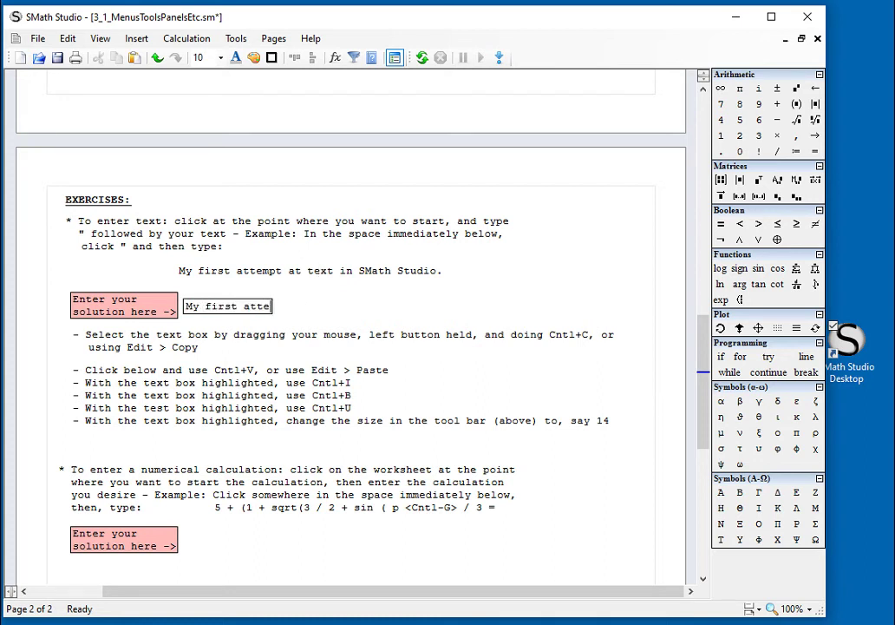
type("mpt at te")
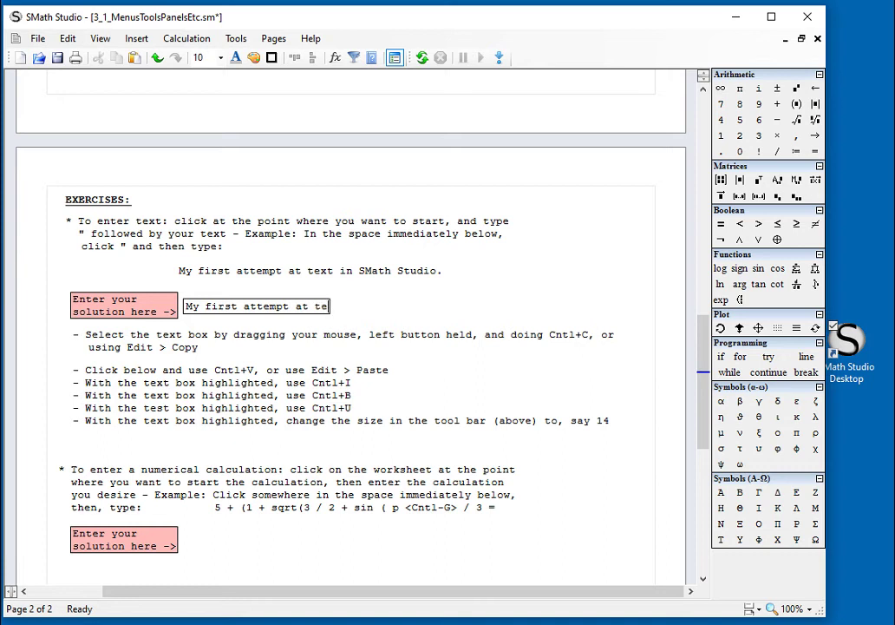
type("xt in SMath Studio")
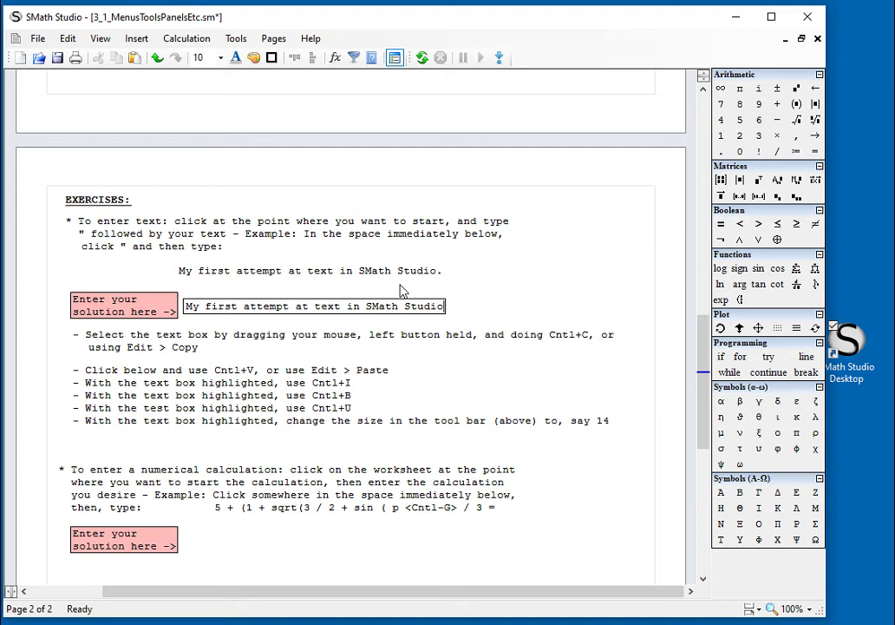
left_click(574, 300)
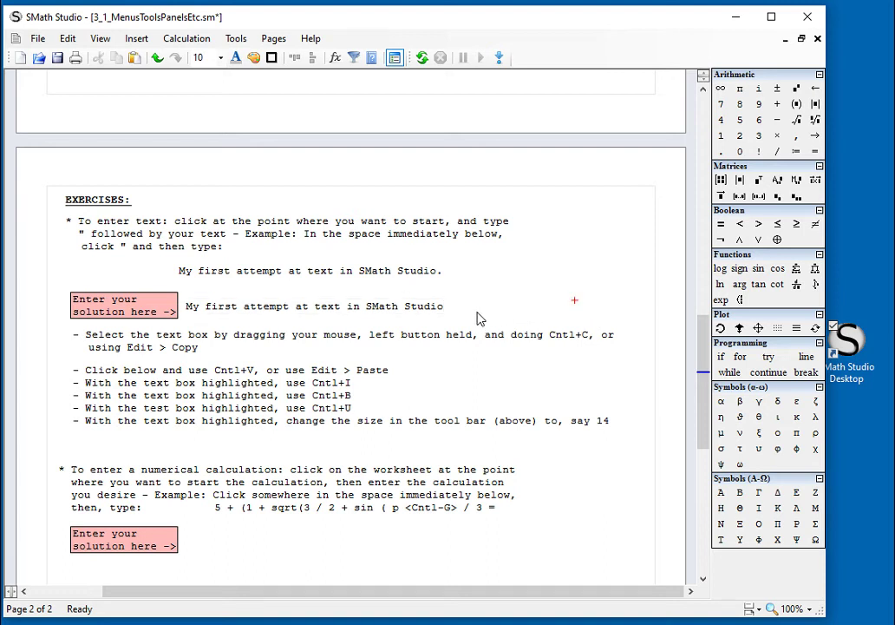
left_click(440, 446)
key("Return")
key("Return")
key("Return")
key("Return")
key("Return")
key("Return")
key("Return")
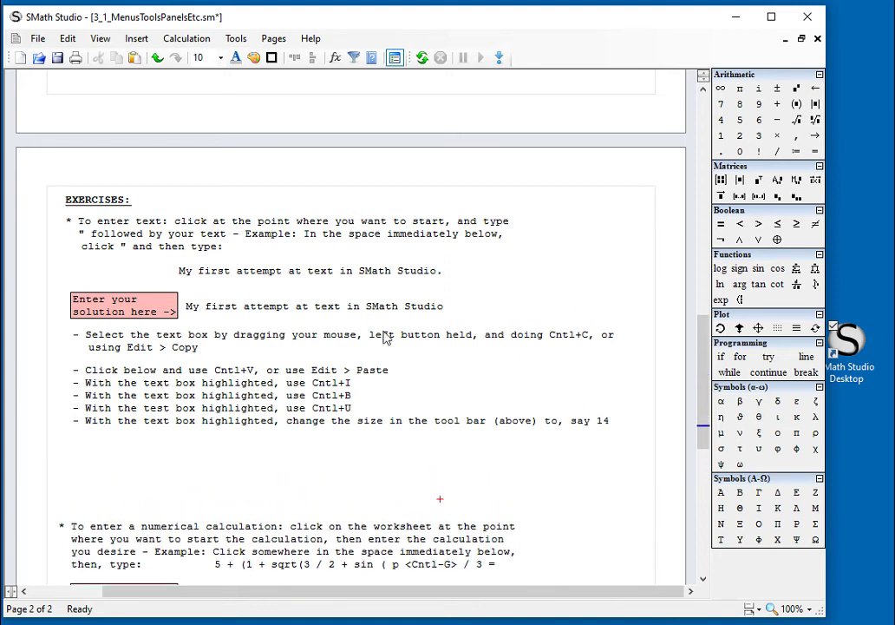
- Paste a copy of the 'My first attempt' text line below the exercise instructions
left_click(468, 301)
left_click_drag(468, 305, 436, 307)
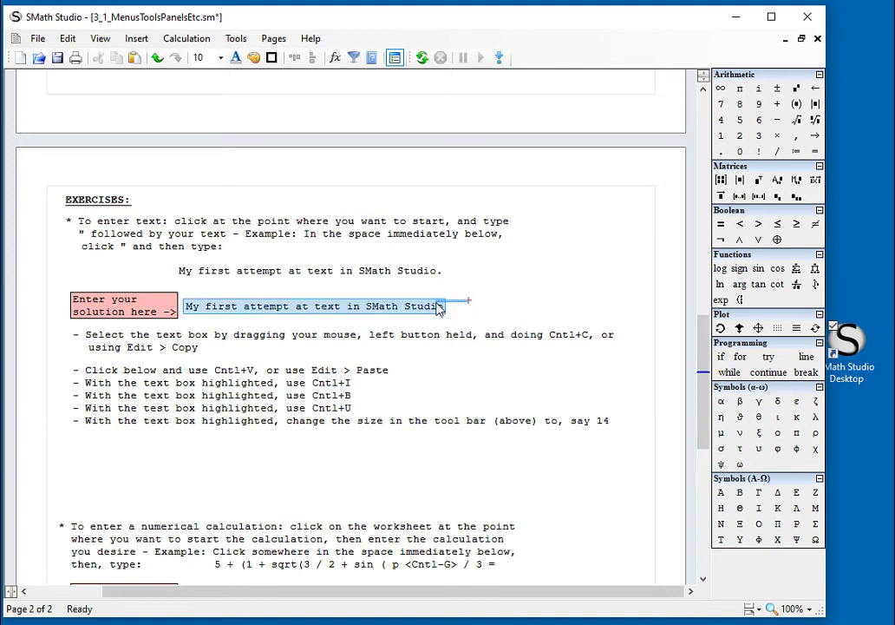
left_click(163, 443)
type("My first attempt at text in SMath Studio")
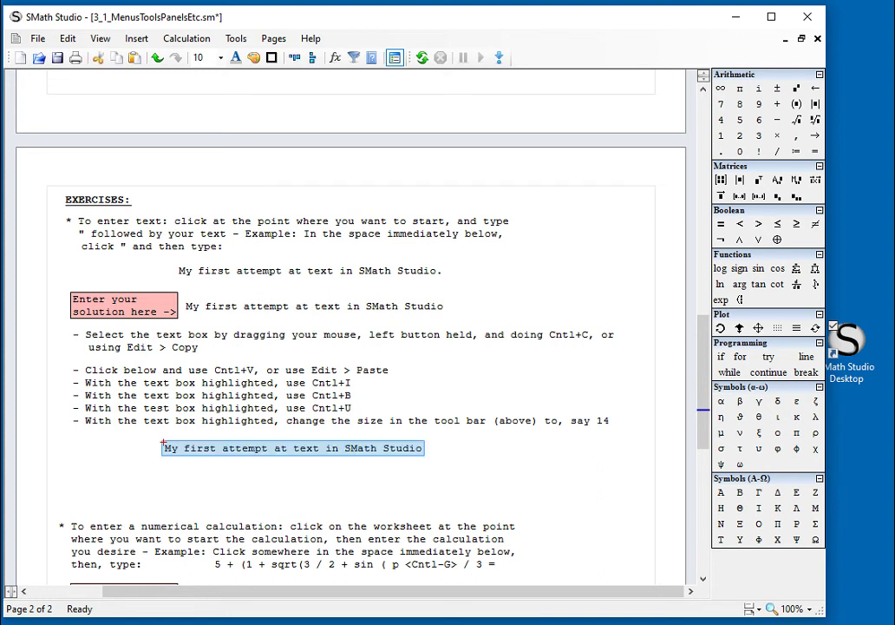
left_click(484, 467)
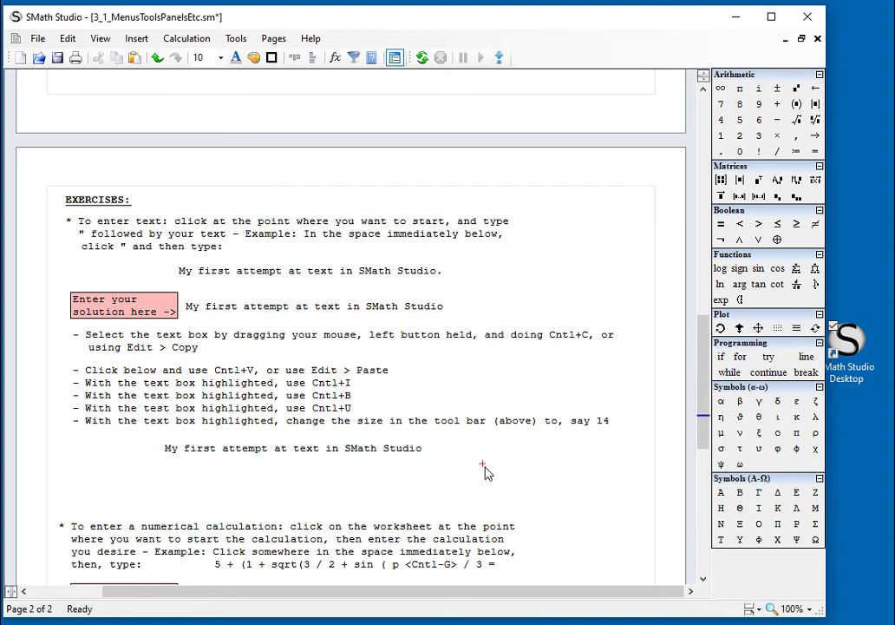
- Make the pasted text line italic, bold and underlined
left_click_drag(419, 478, 407, 448)
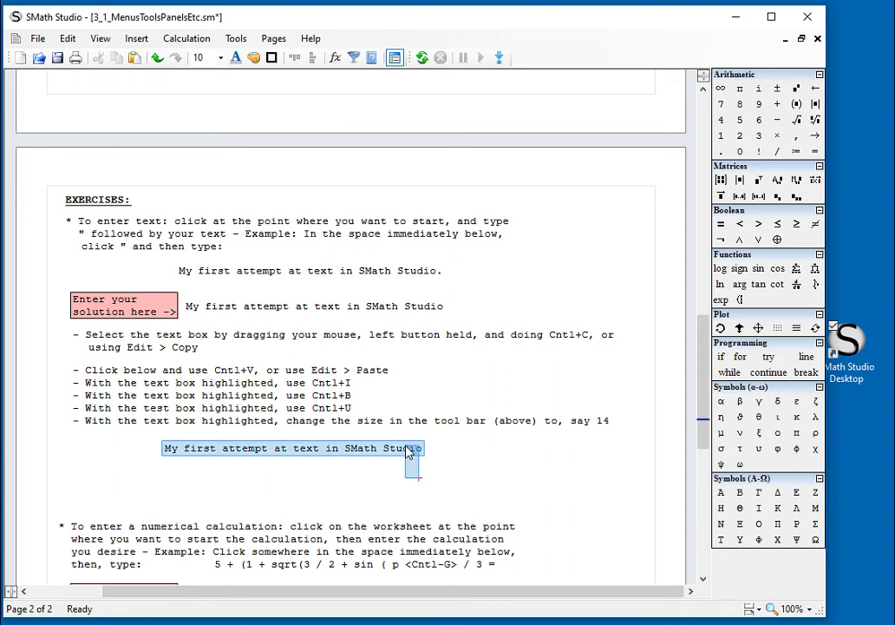
key("ctrl+i")
left_click(540, 489)
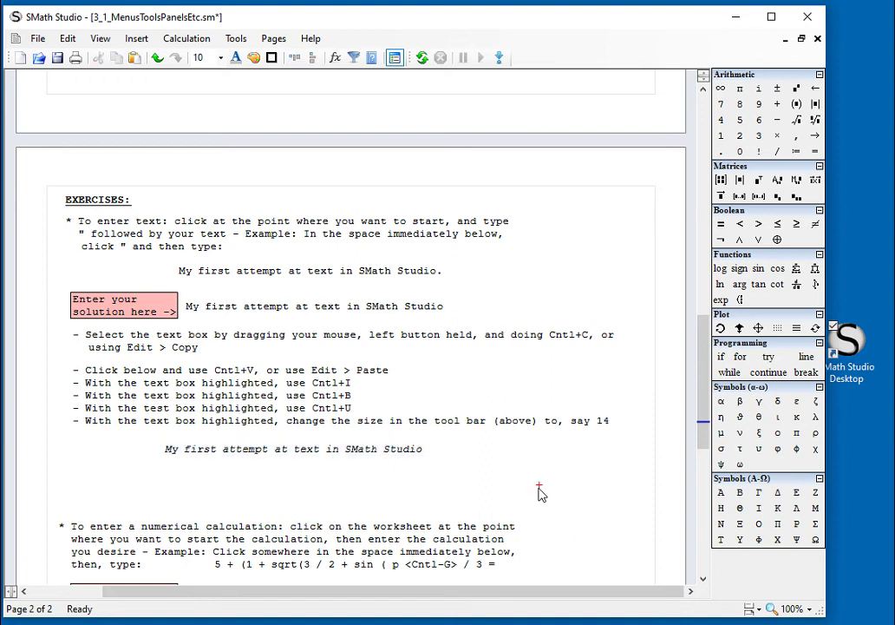
left_click_drag(418, 479, 405, 460)
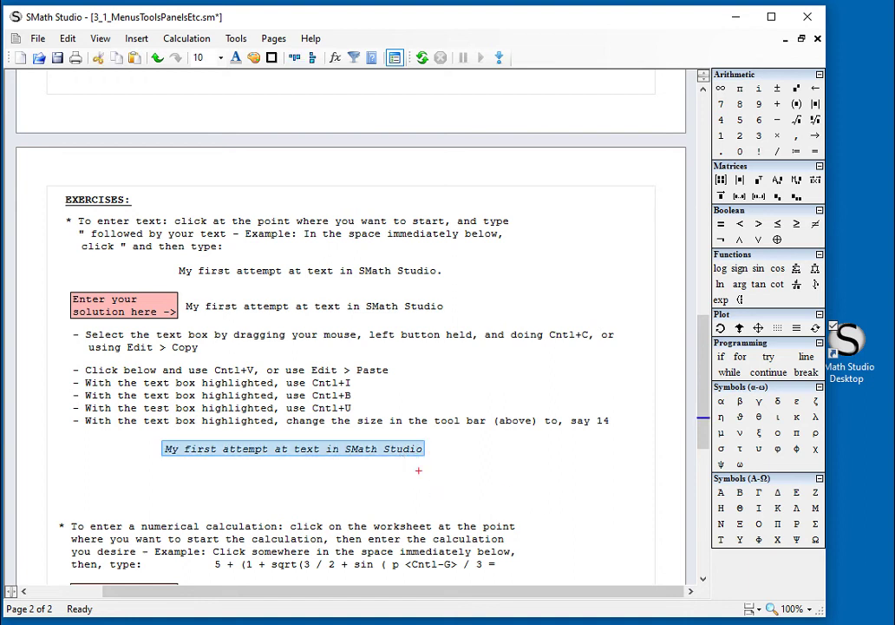
key("ctrl+b")
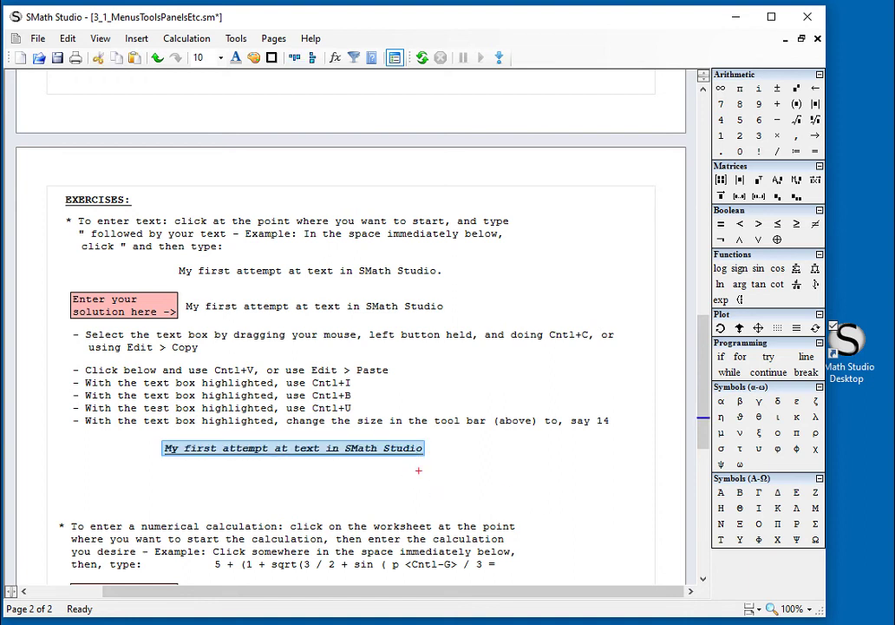
key("ctrl+u")
left_click(433, 465)
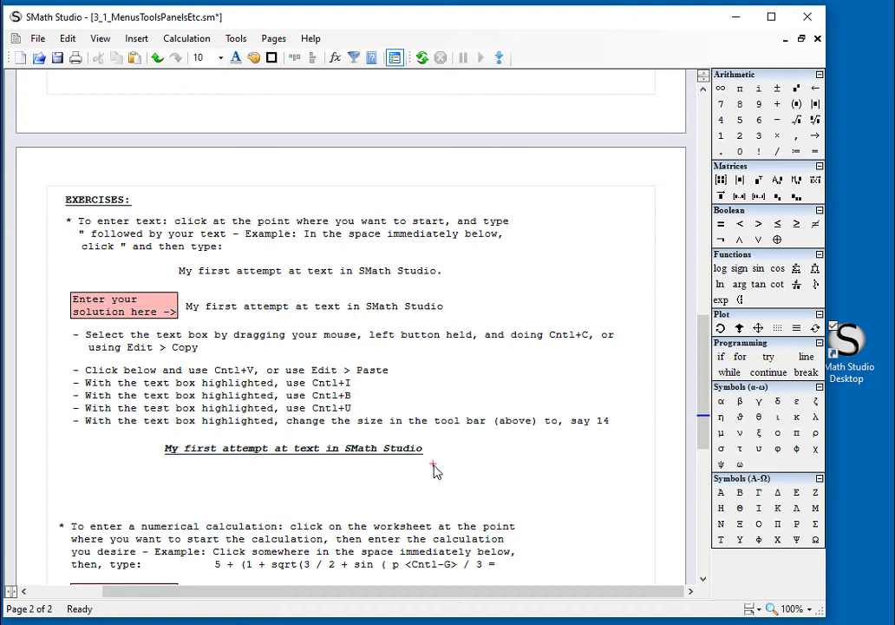
left_click_drag(436, 472, 397, 462)
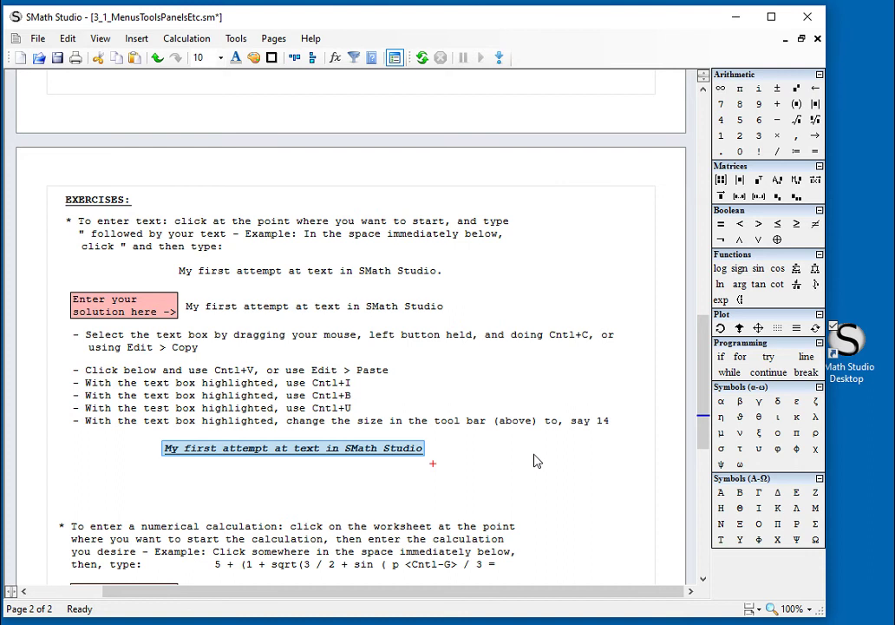
- Enlarge the formatted sentence to font size 20
left_click(222, 58)
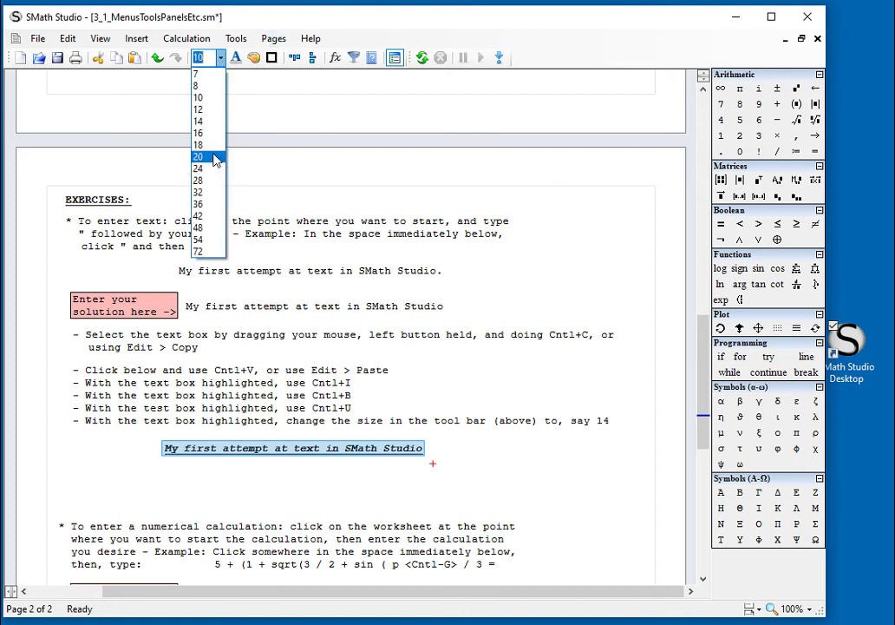
left_click(216, 159)
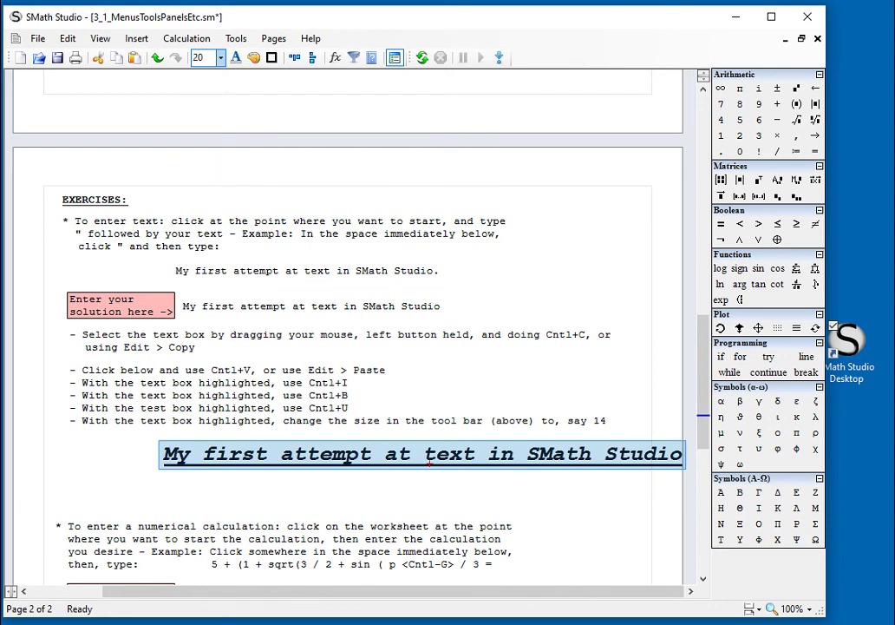
left_click_drag(514, 492, 450, 475)
scroll(554, 525, "down", 2)
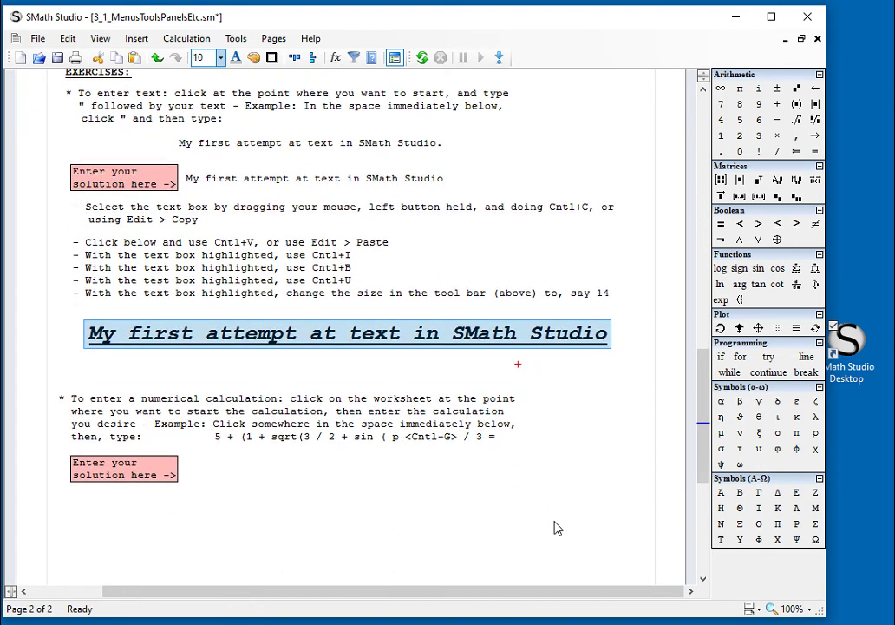
scroll(554, 525, "down", 1)
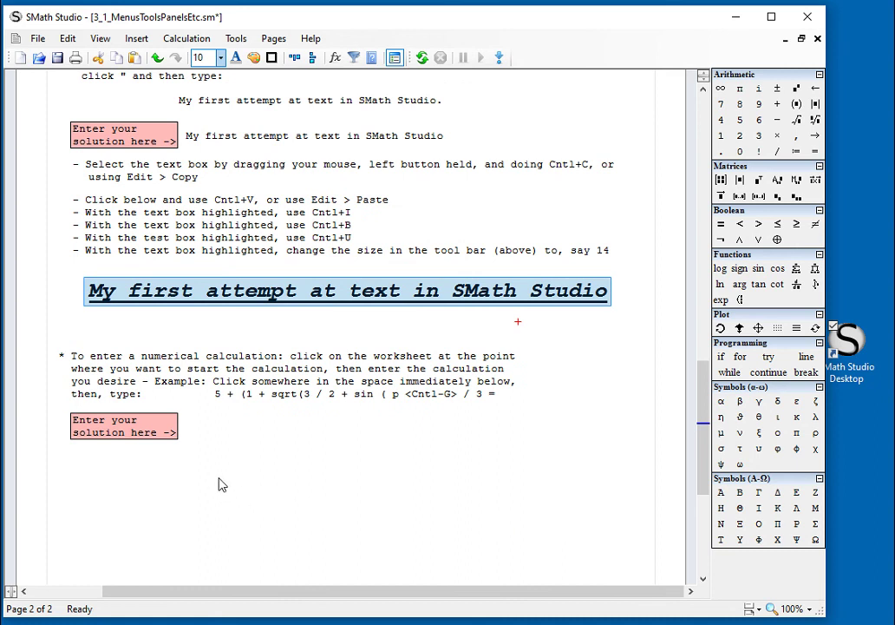
- Enter 5+(1+√(3/(2+sin(π/3)))) beside the second solution box and evaluate it to 7.0231
left_click(206, 428)
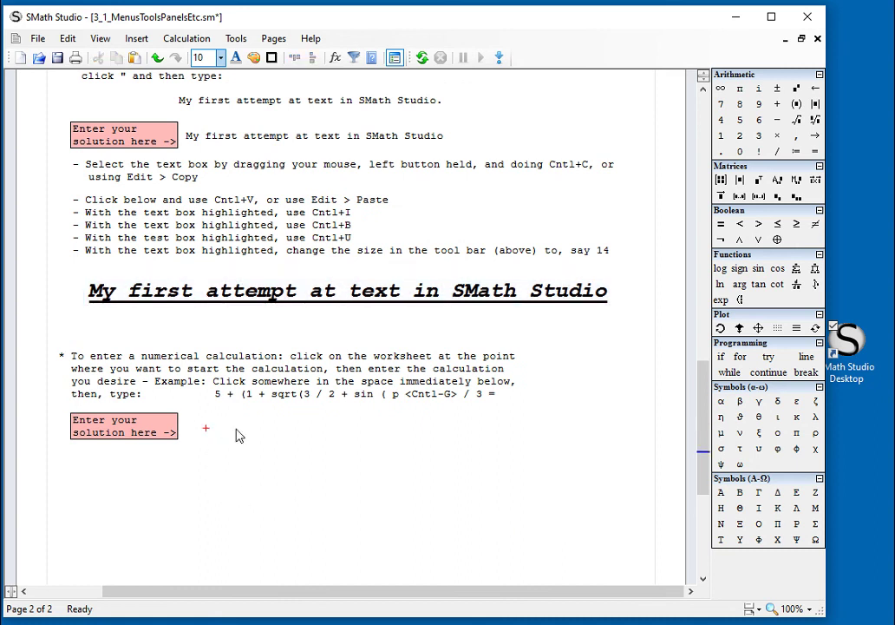
type("5+(1+sqrt(3/2+sin(")
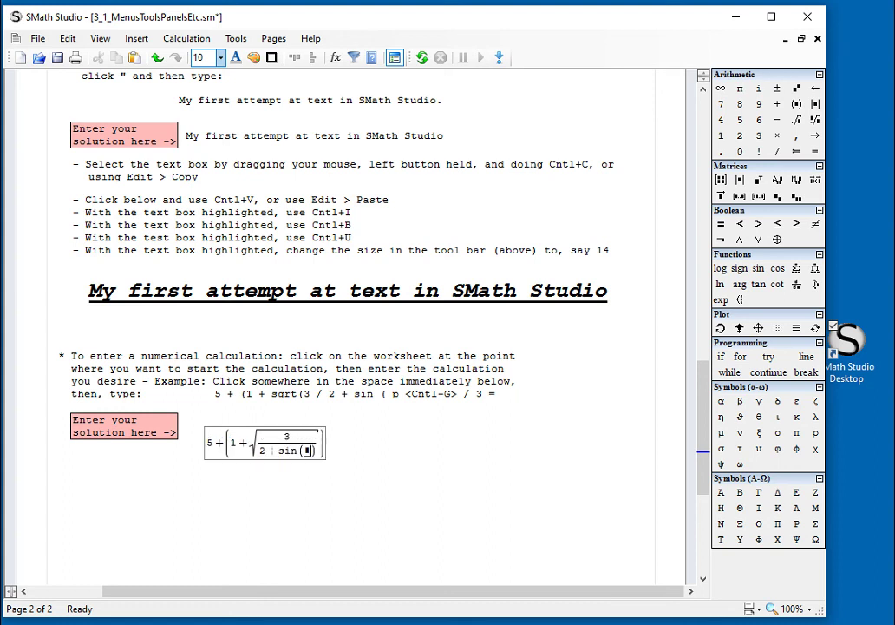
type("/3")
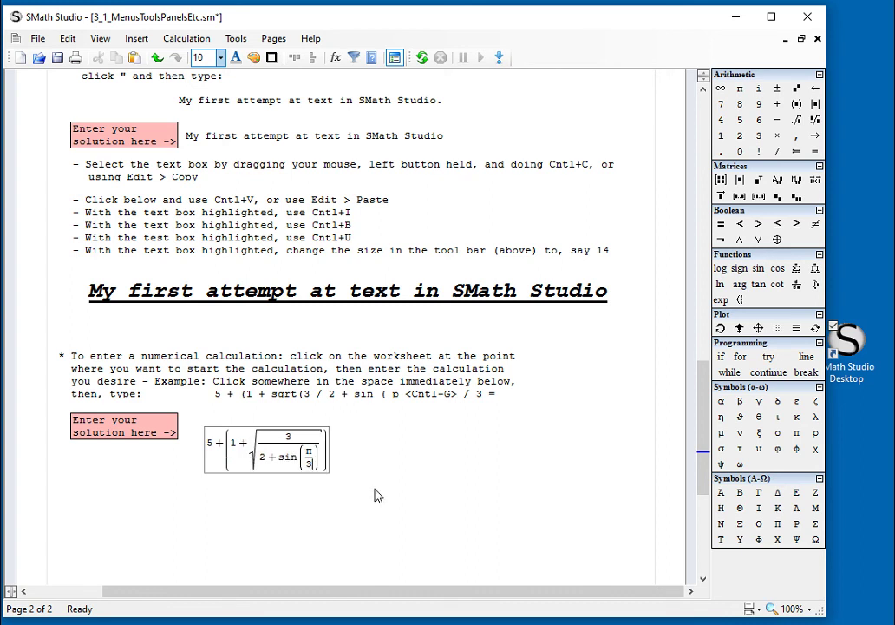
type("=7.0231")
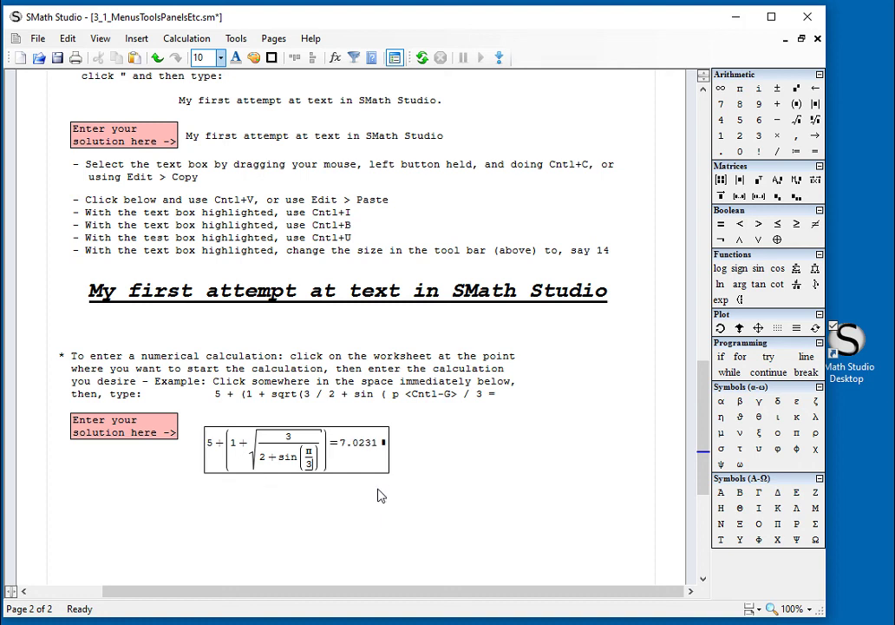
left_click(475, 494)
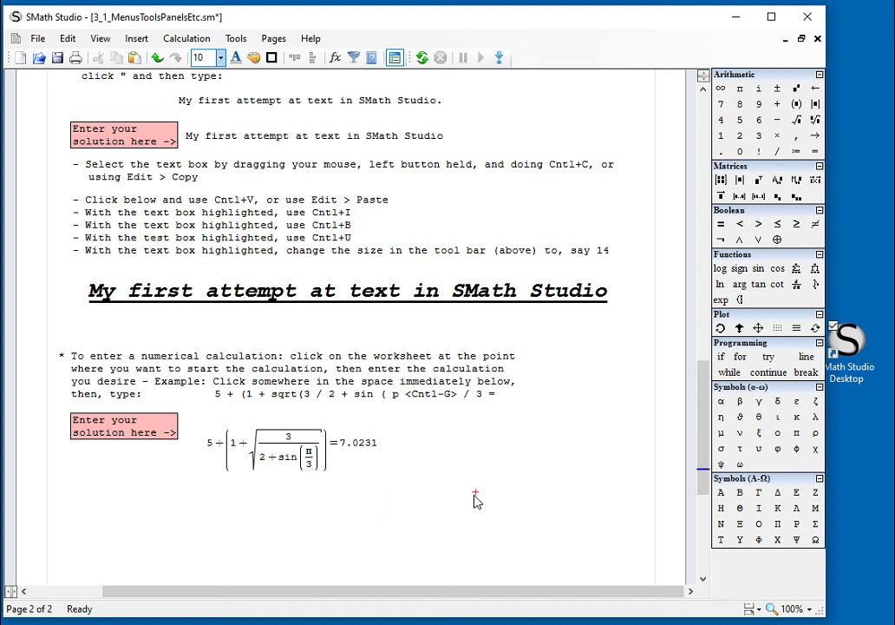
- Copy the expression below and evaluate it symbolically to √6·(1+√6·√(4+√3))/√(4+√3)
left_click_drag(215, 460, 237, 453)
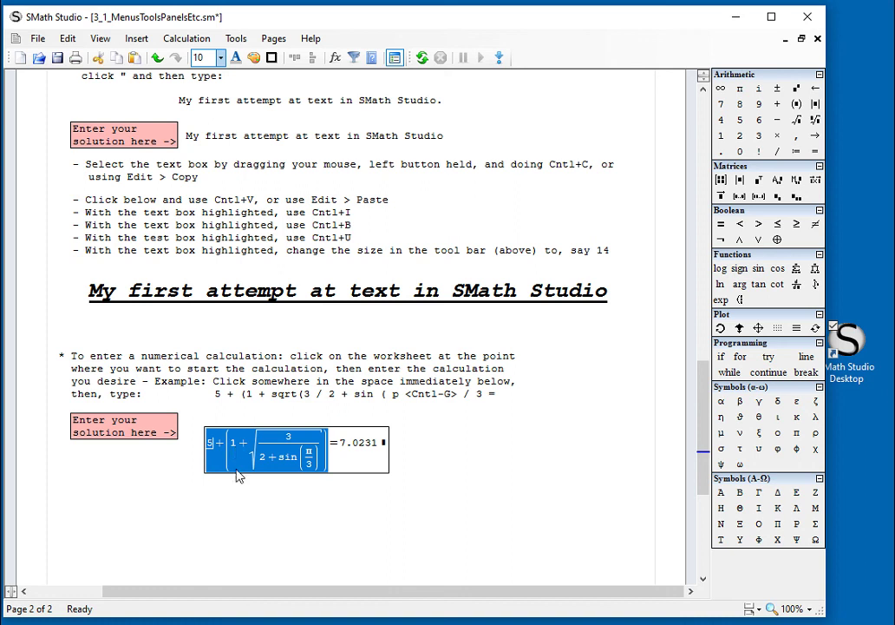
key("ctrl+c")
left_click(200, 500)
key("ctrl+v")
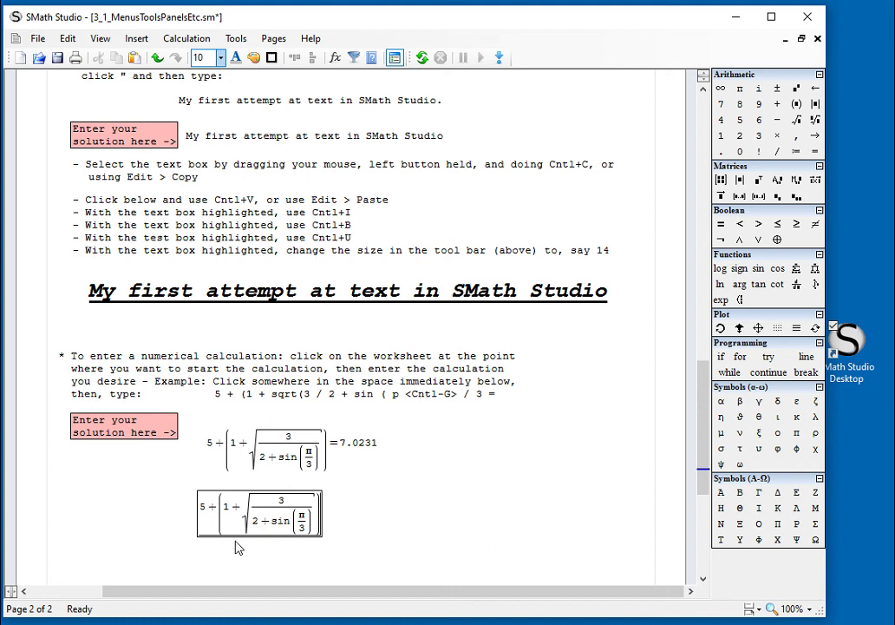
key("ctrl+period")
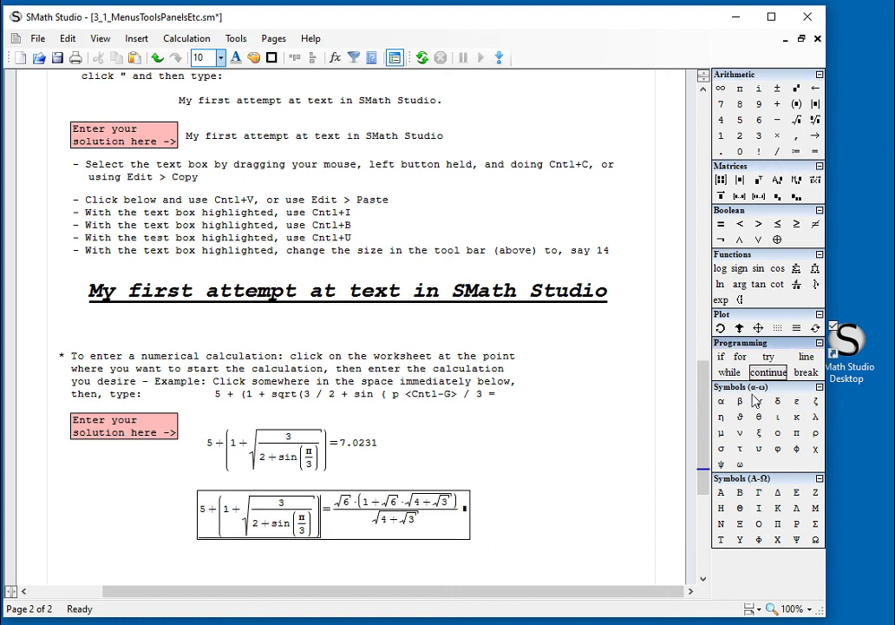
left_click(532, 534)
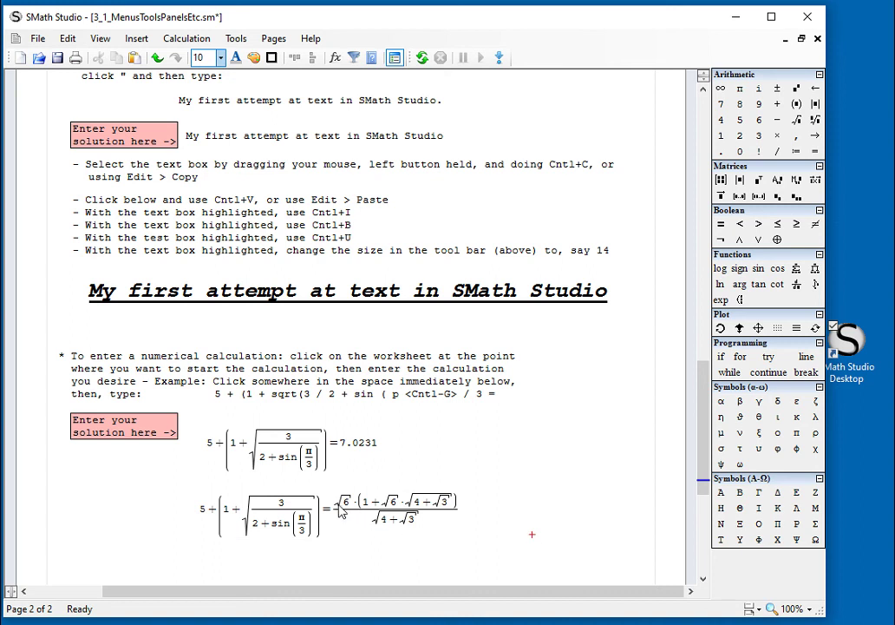
left_click_drag(336, 499, 408, 523)
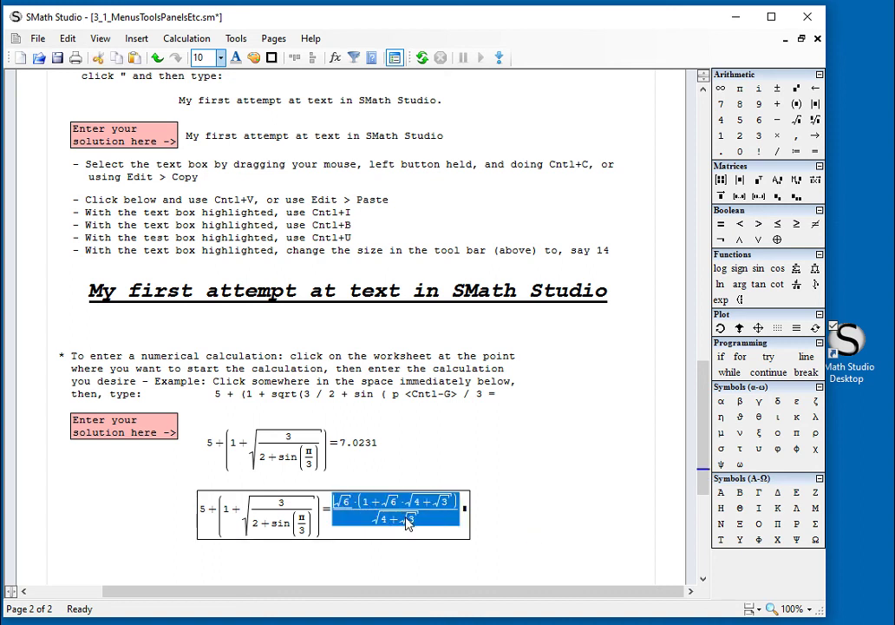
left_click(518, 516)
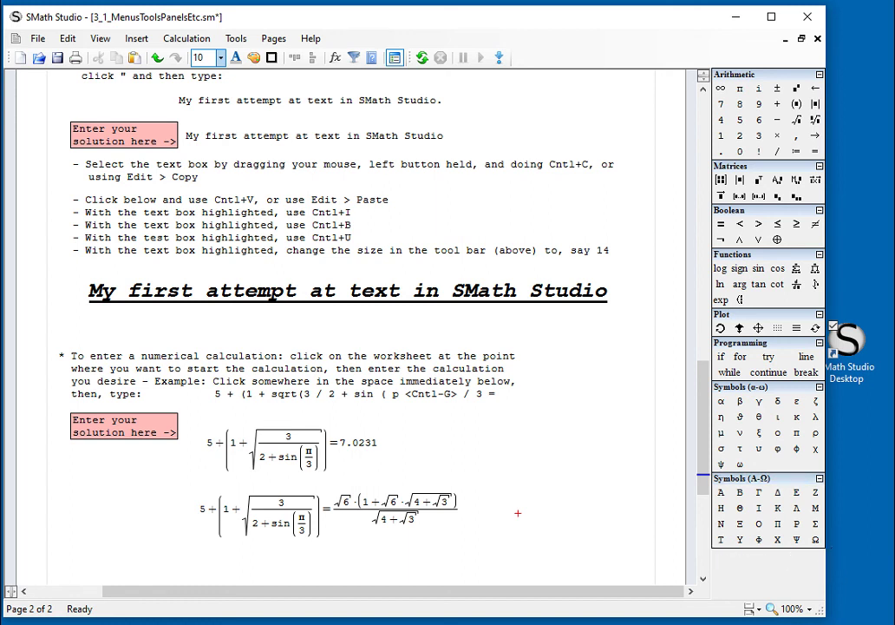
- Switch to the Notepad window showing the ScreenCover.txt title page
key("alt+Tab")
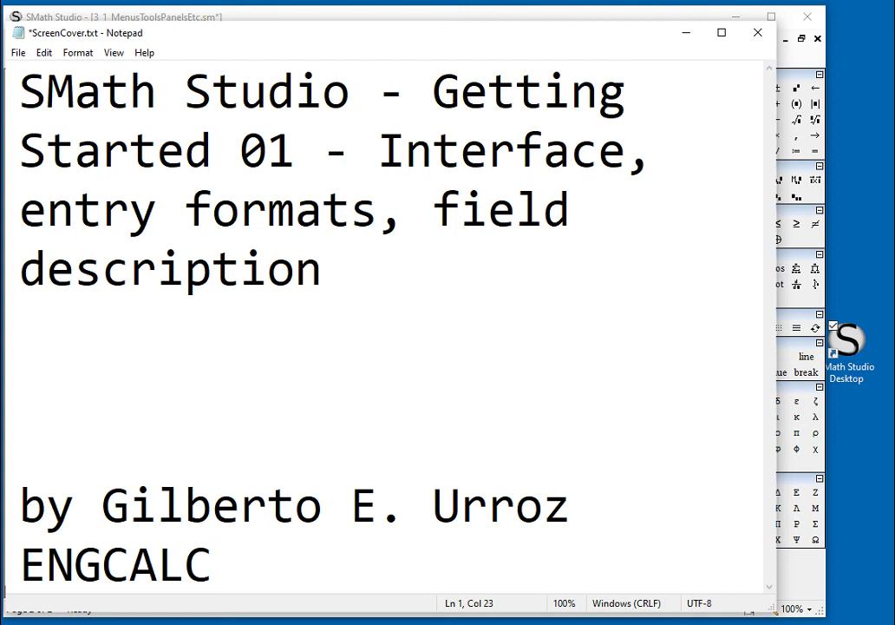